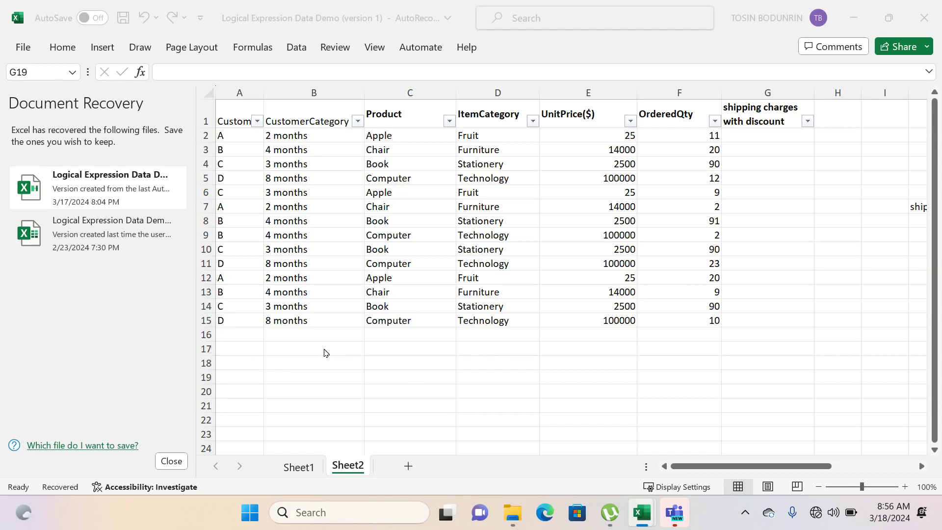
- Enter the labels IF, OR and AND in cells B17, C17 and D17 below the table
left_click(324, 351)
left_click(374, 353)
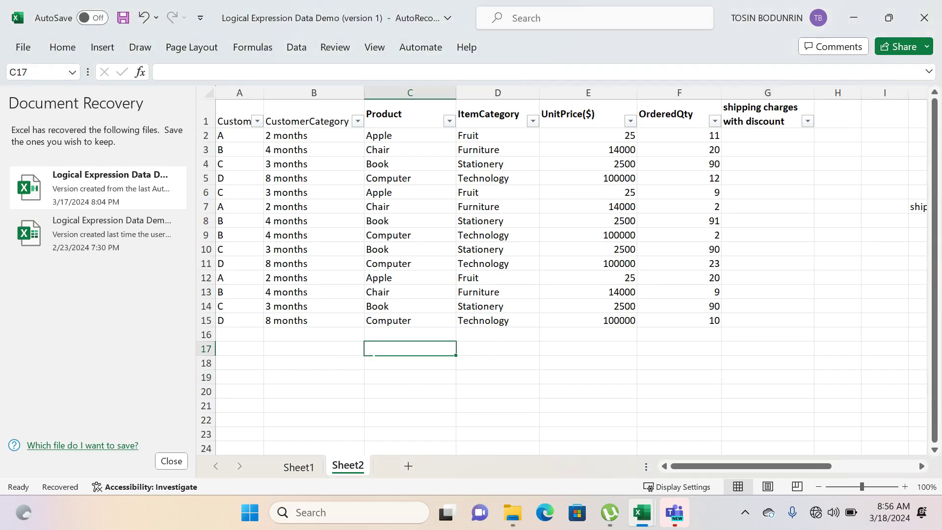
type("OR")
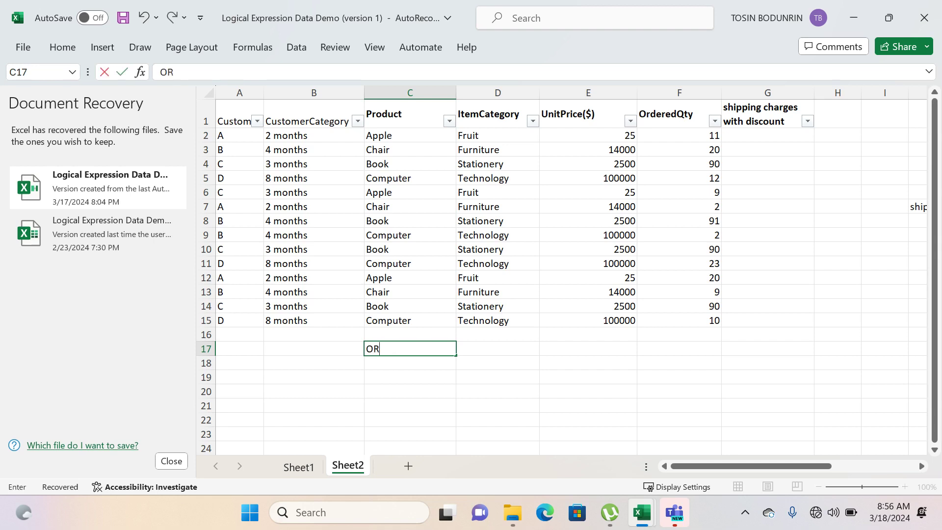
left_click(485, 353)
type("AND")
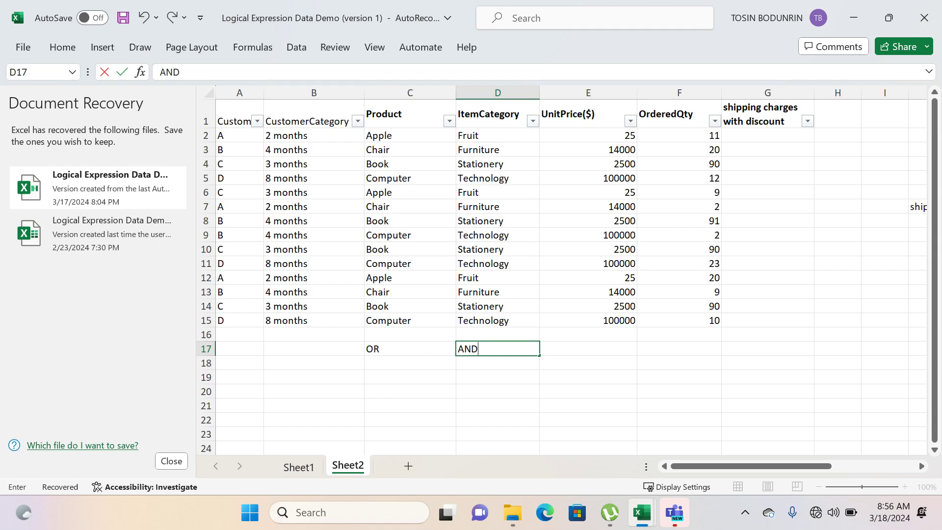
left_click(315, 349)
type("IF")
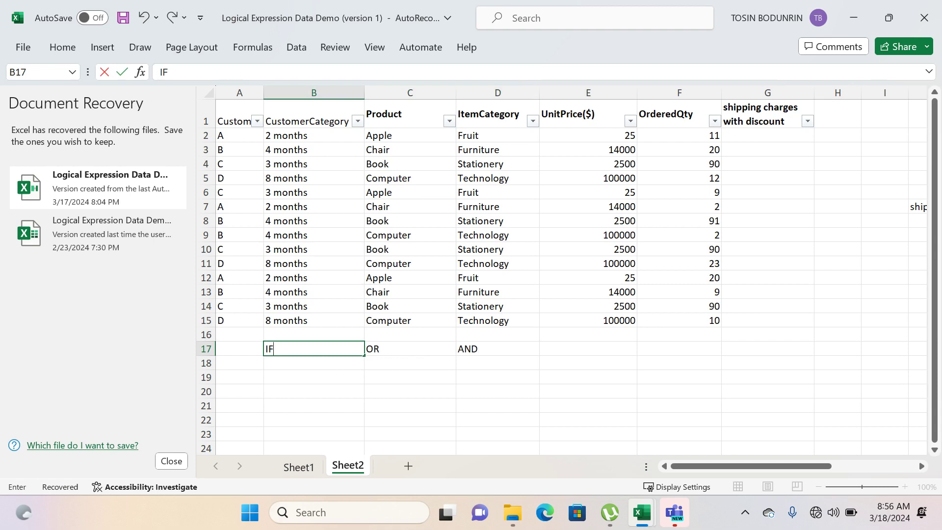
key("Return")
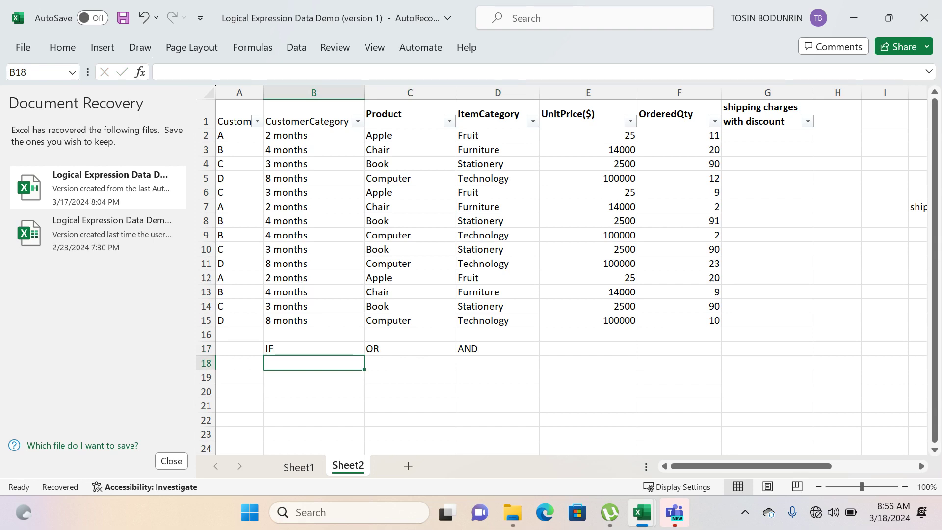
left_click(410, 348)
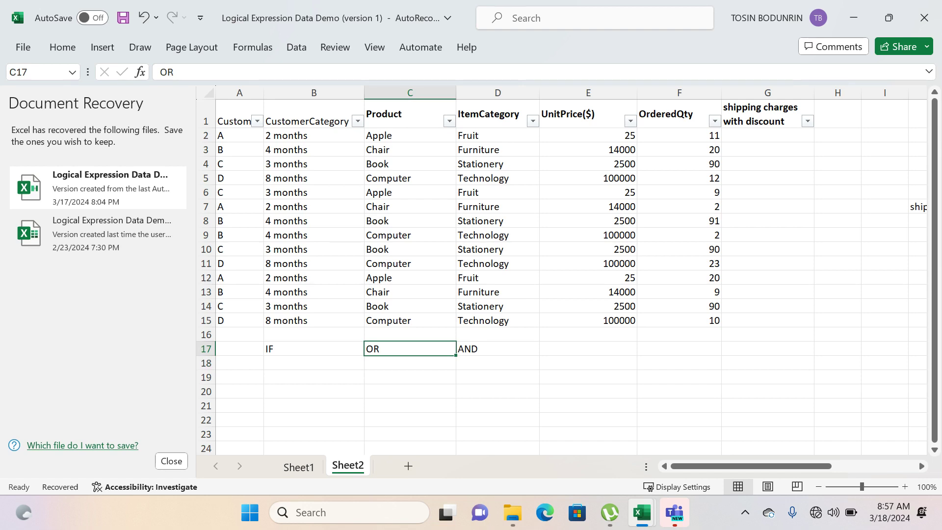
left_click(497, 349)
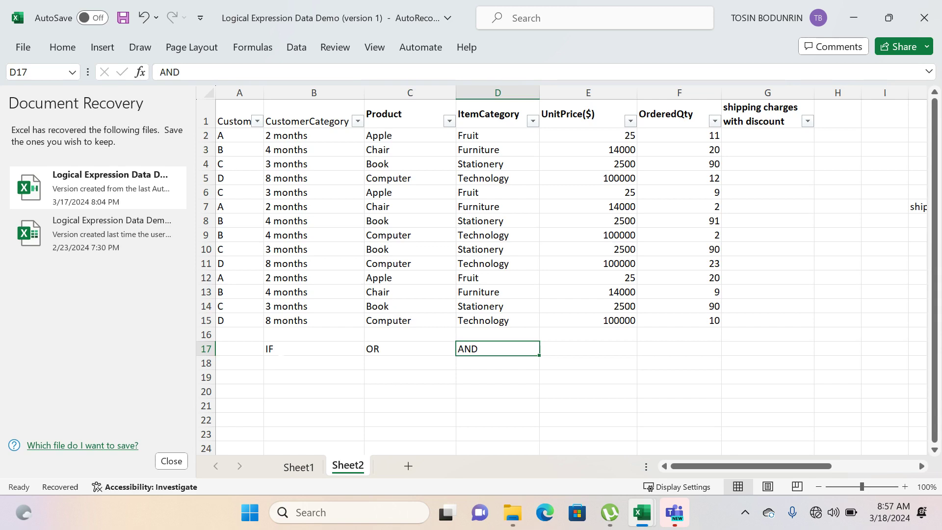
left_click(280, 352)
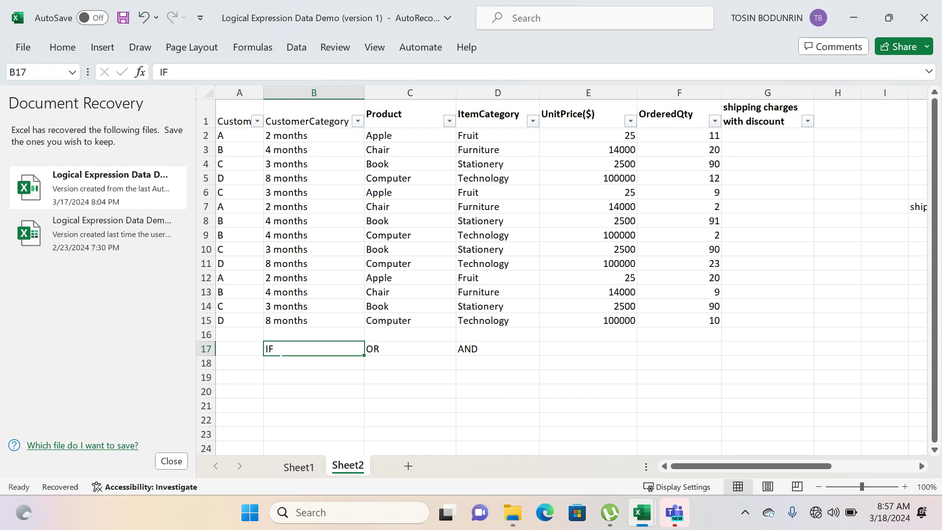
left_click(282, 367)
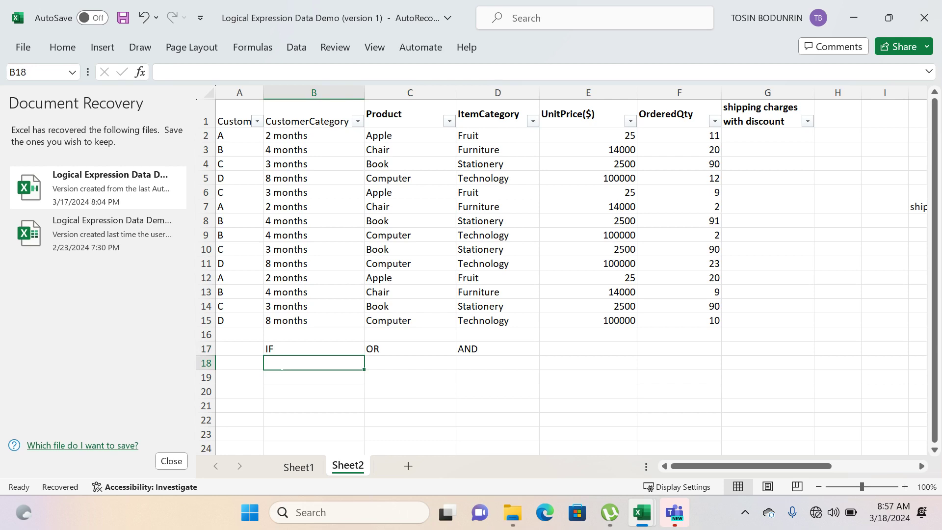
type("=if")
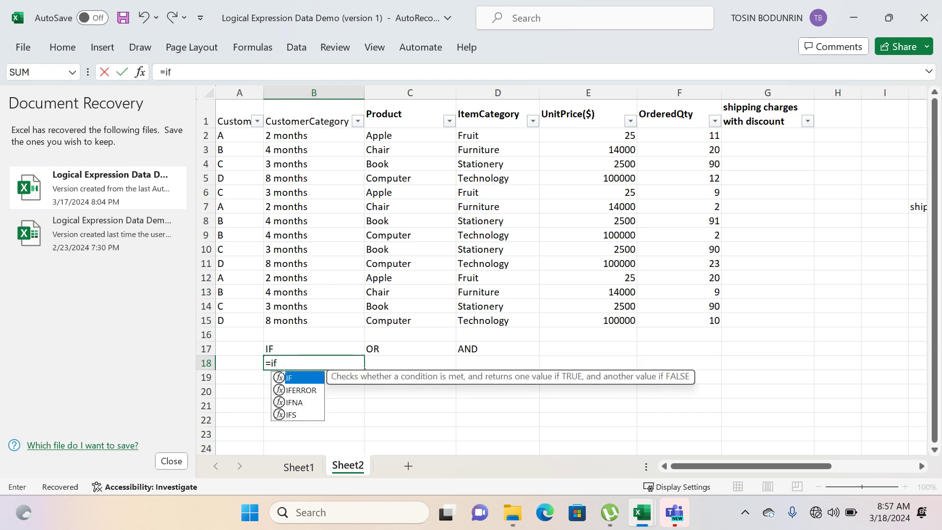
key("Tab")
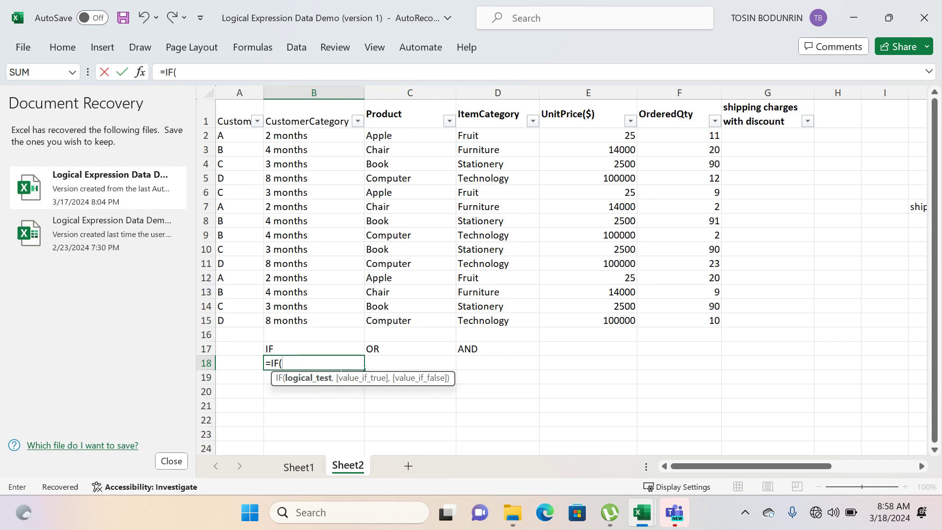
key("BackSpace")
key("BackSpace")
key("BackSpace")
key("BackSpace")
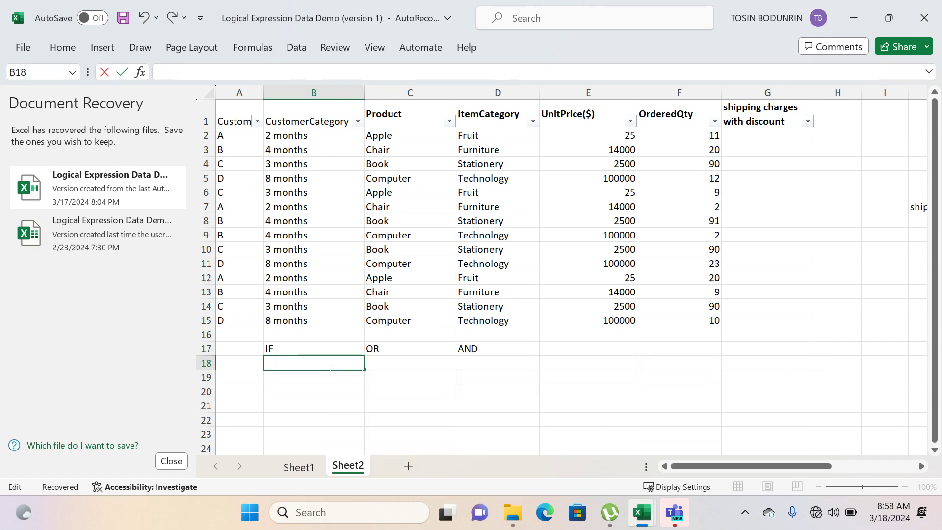
- Enter a sample first name in cell A18
left_click(240, 363)
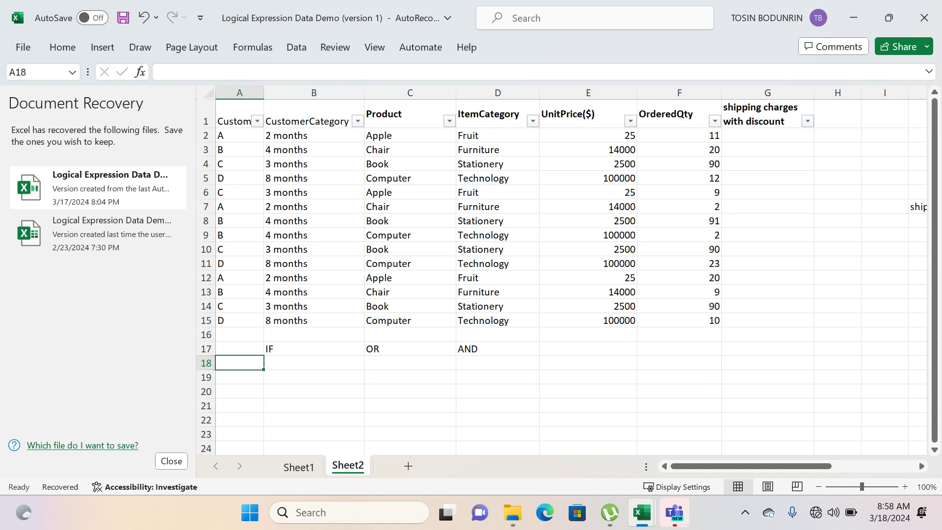
type("Jos")
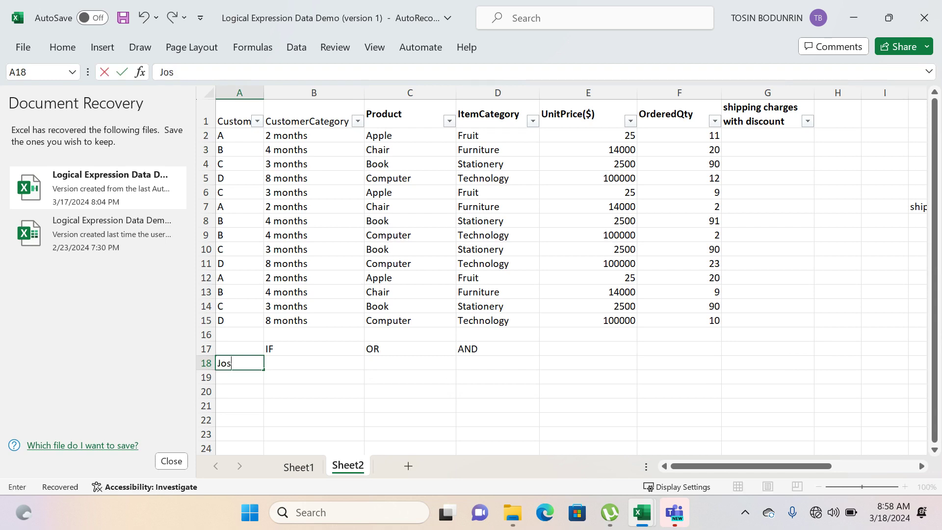
type("iah")
- Start an IF formula in B18 with a logical test that A18 equals the sample first name
left_click(296, 366)
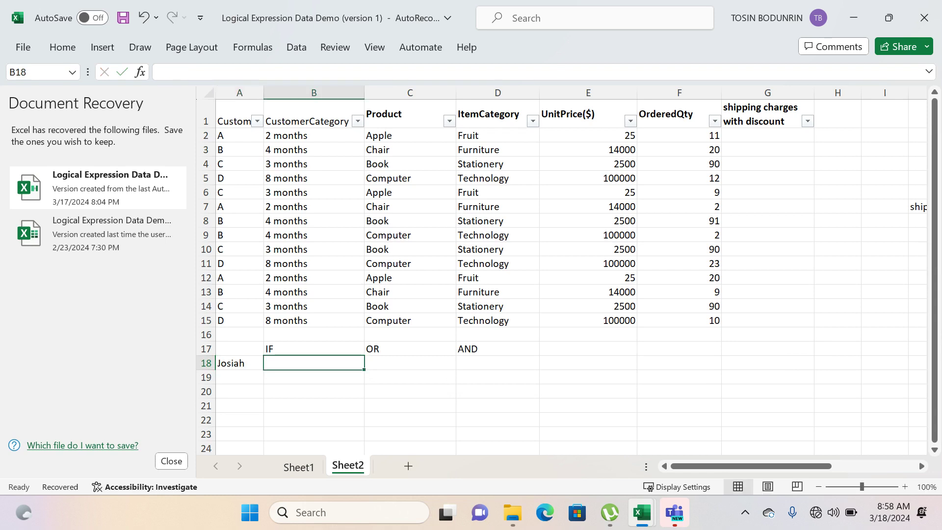
type("=if")
key("Tab")
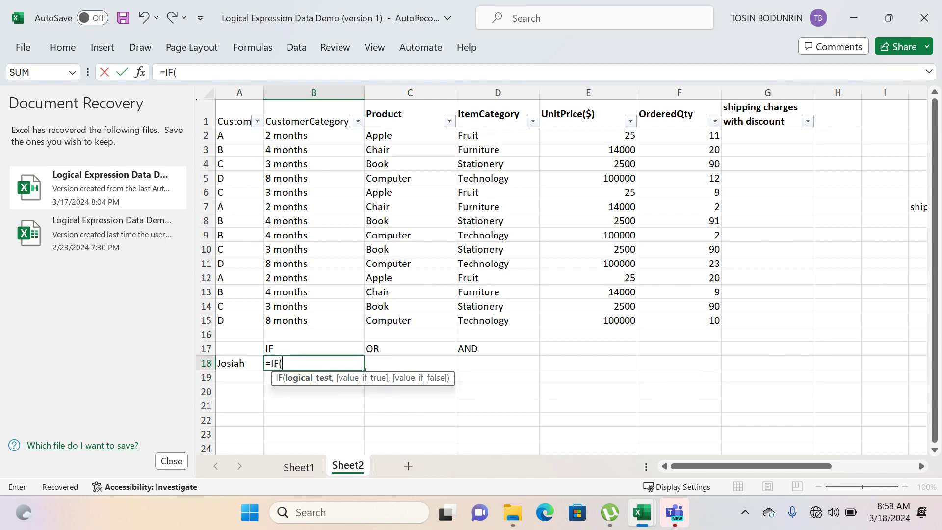
left_click(239, 363)
type("=")
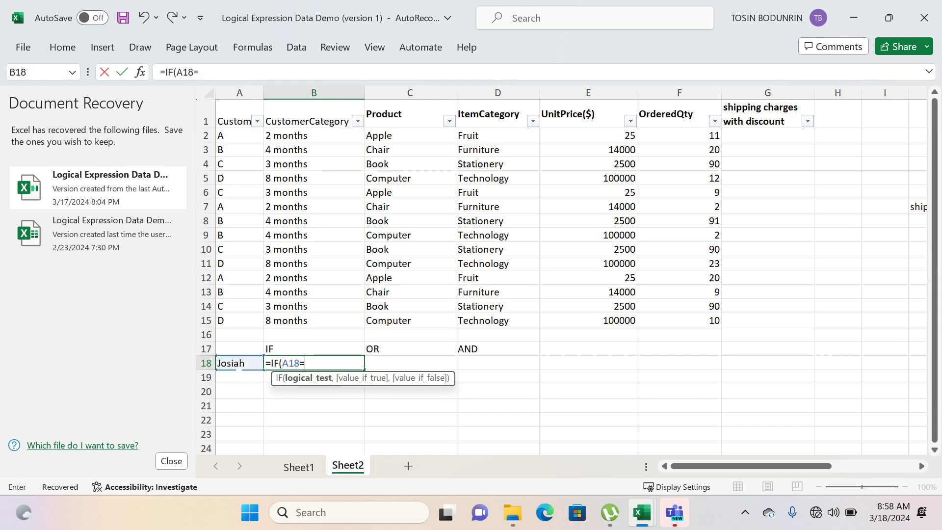
type("\"Josiah\",")
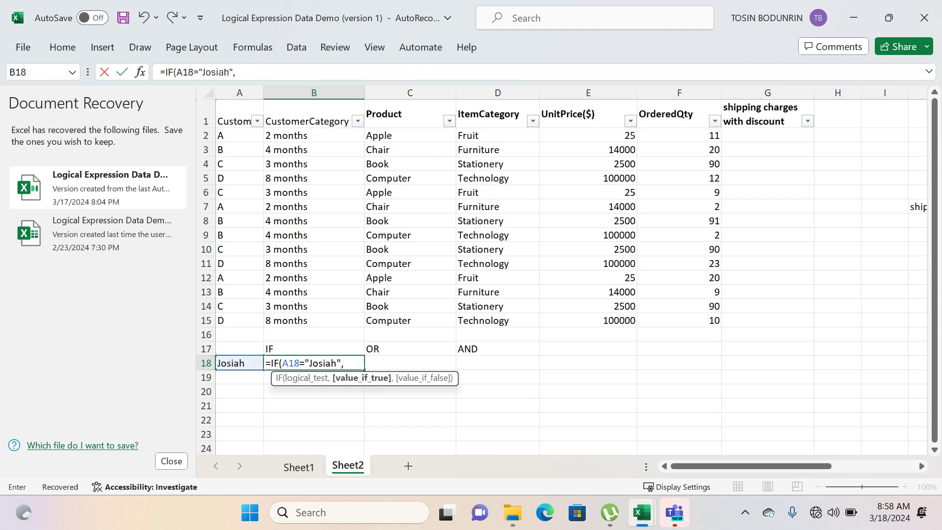
- Complete the B18 formula to return "Name is correct" when true and "Name incorrect" when false
key("F2")
type("Name is correc")
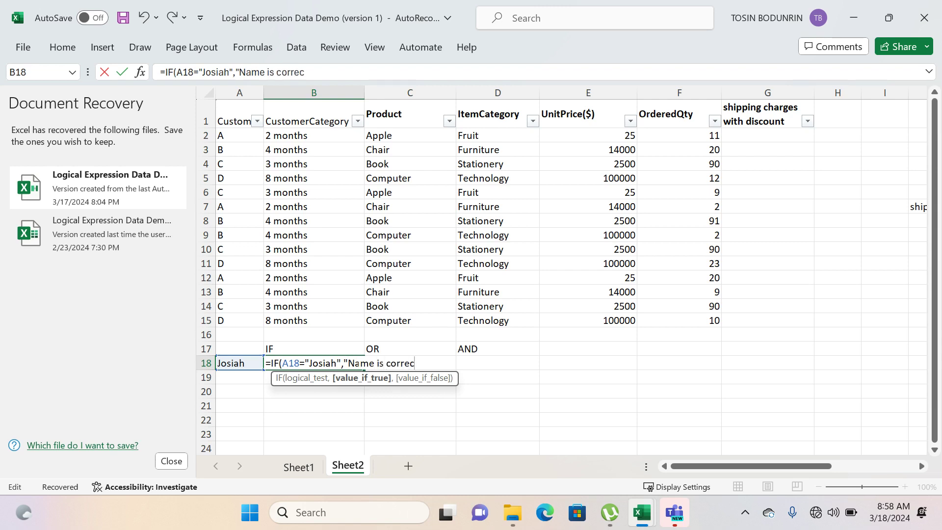
type("t\",")
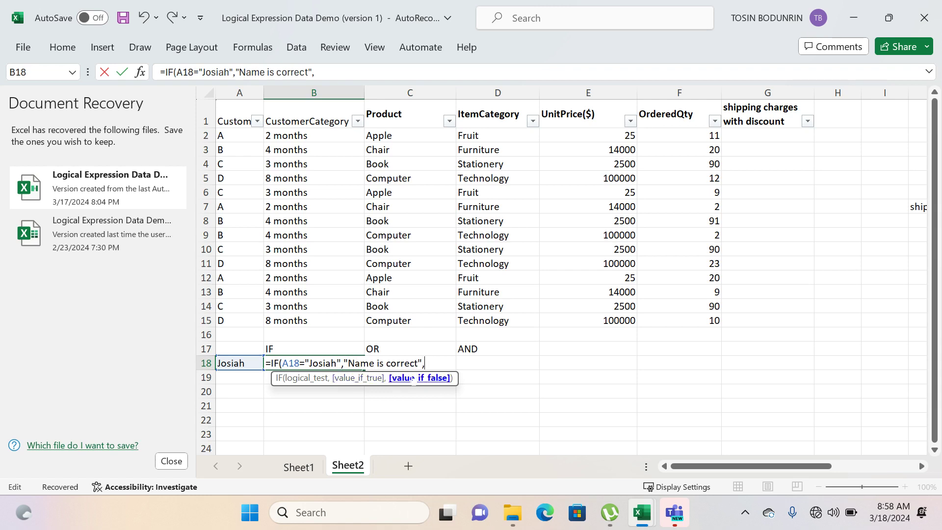
type("\"")
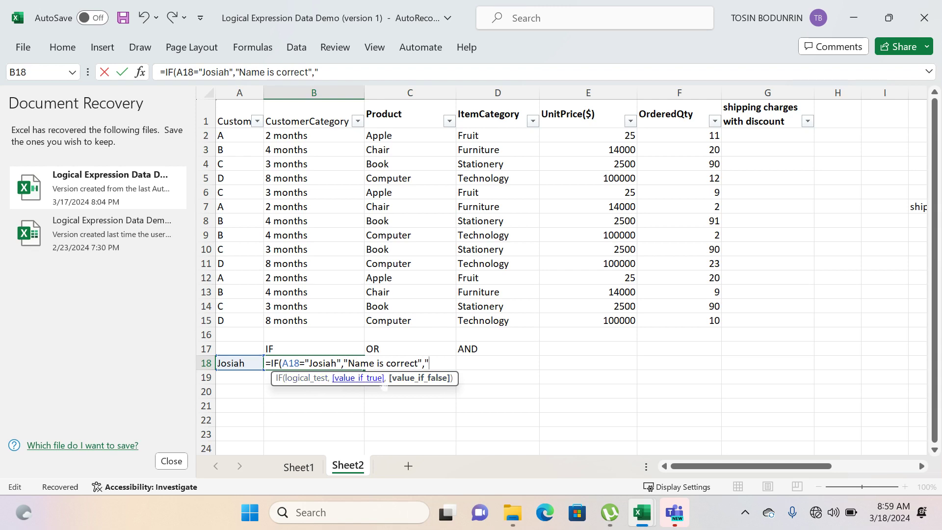
type("Name incorrect")
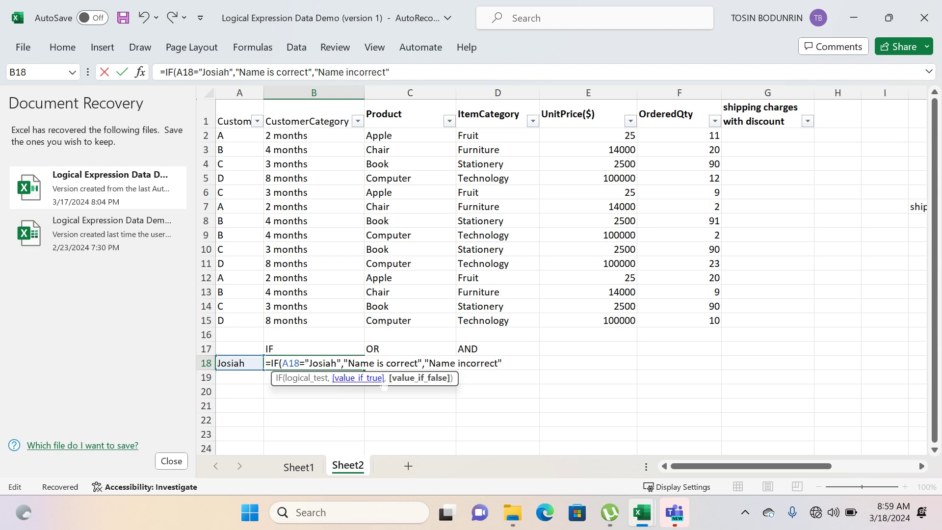
type(")")
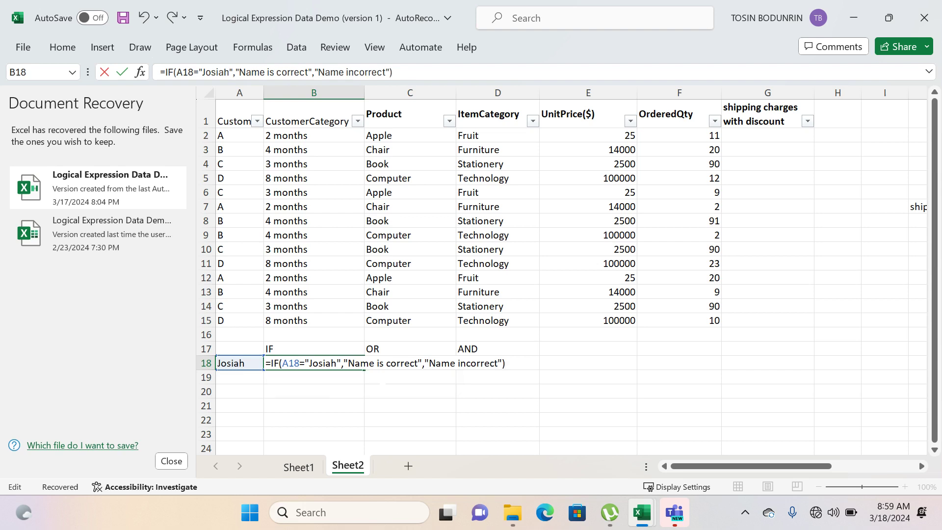
key("Return")
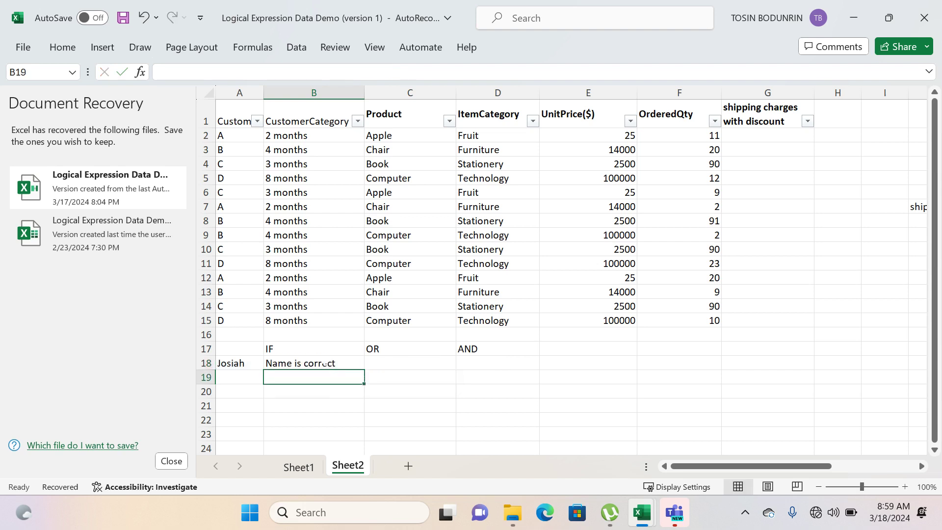
- Append an underscore to the sample name in A18 to test the IF formula's false case
left_click(324, 368)
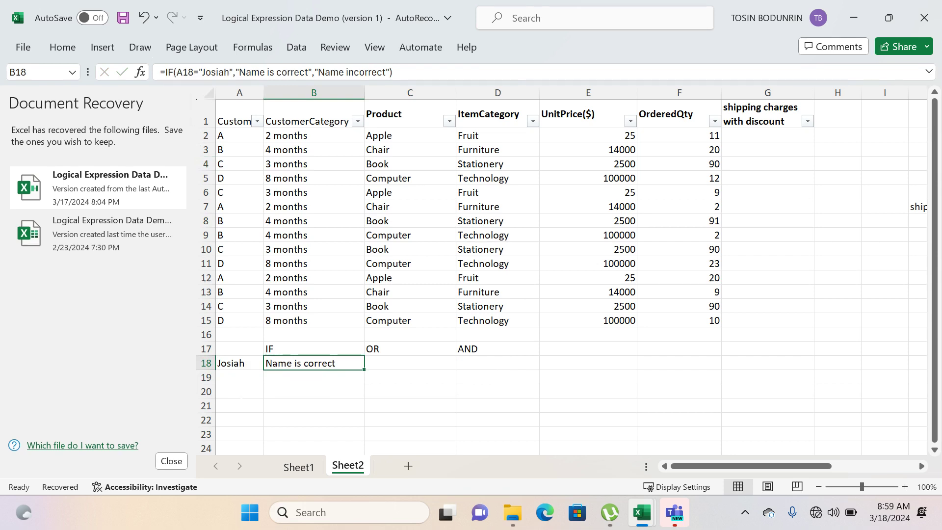
left_click(234, 363)
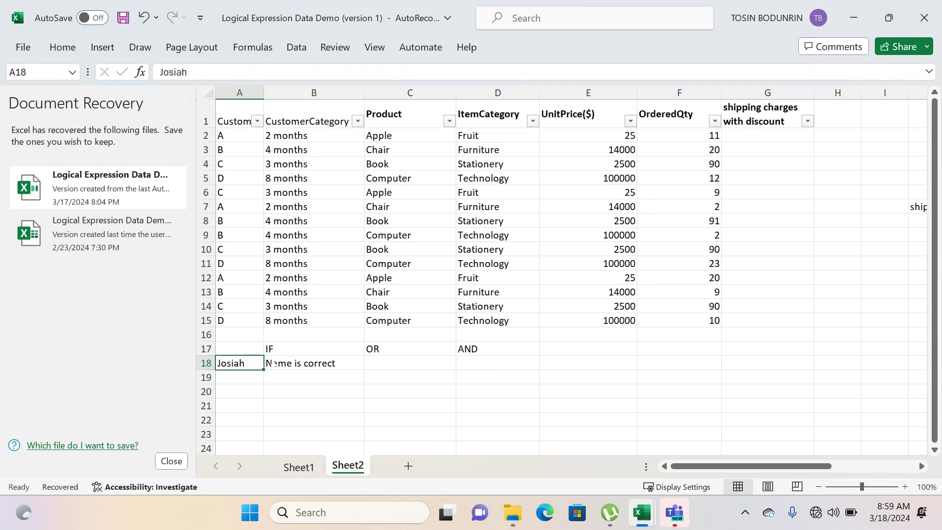
left_click(288, 365)
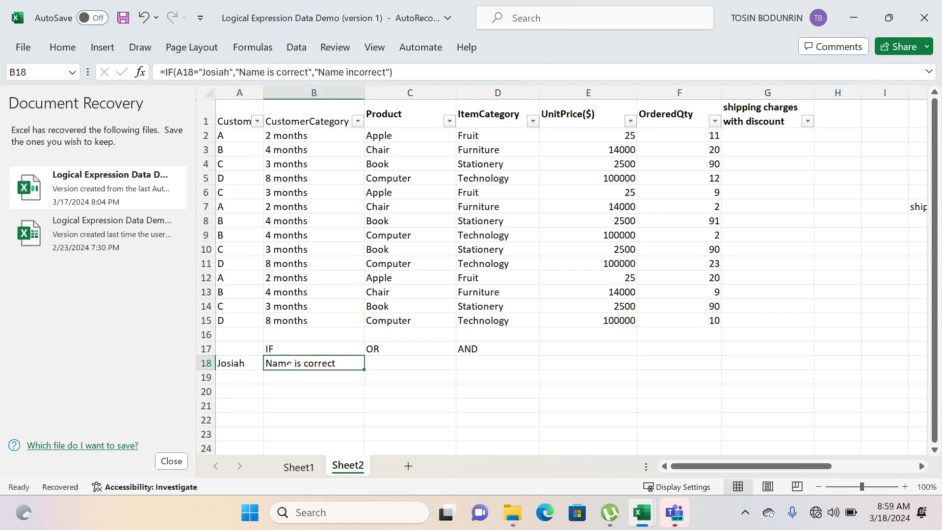
left_click(242, 363)
double_click(247, 363)
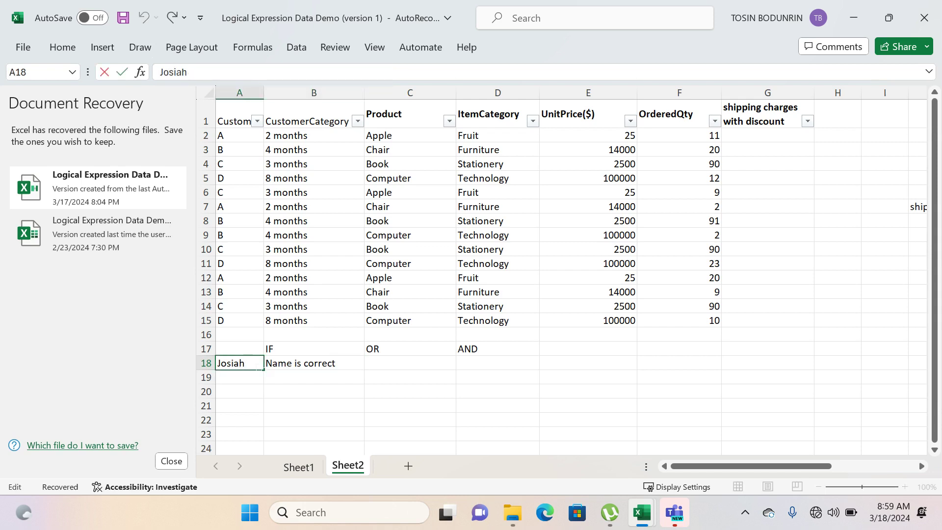
type("_")
key("Return")
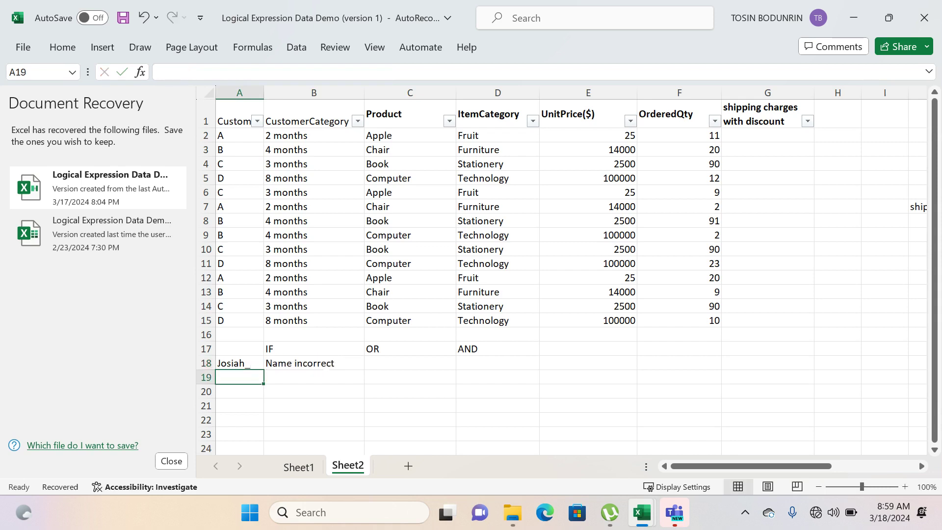
- Clear the sample name from A18 and the IF formula from B18
left_click(327, 367)
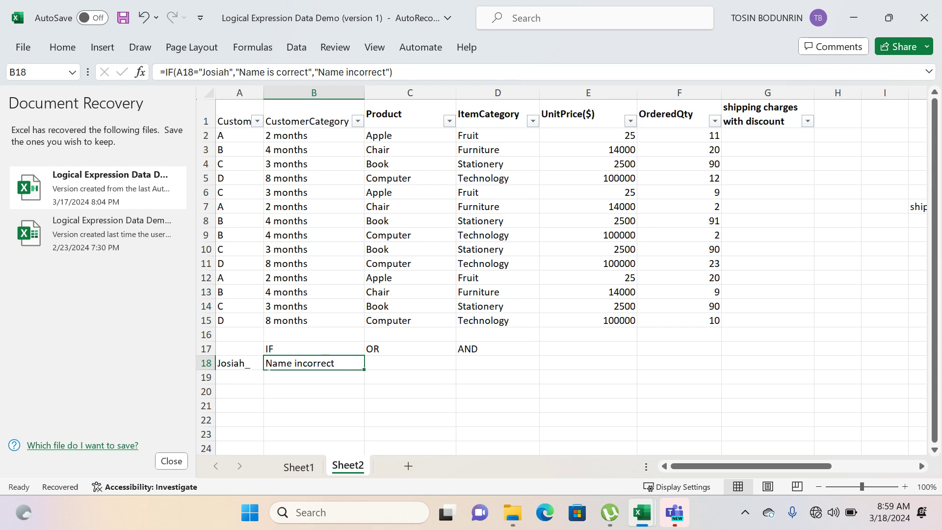
left_click(239, 363)
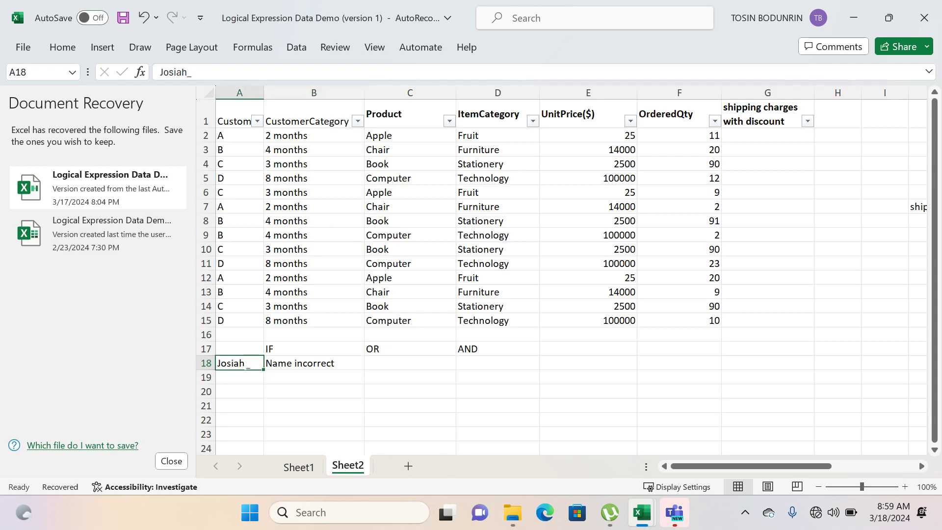
key("Delete")
left_click(289, 364)
key("Delete")
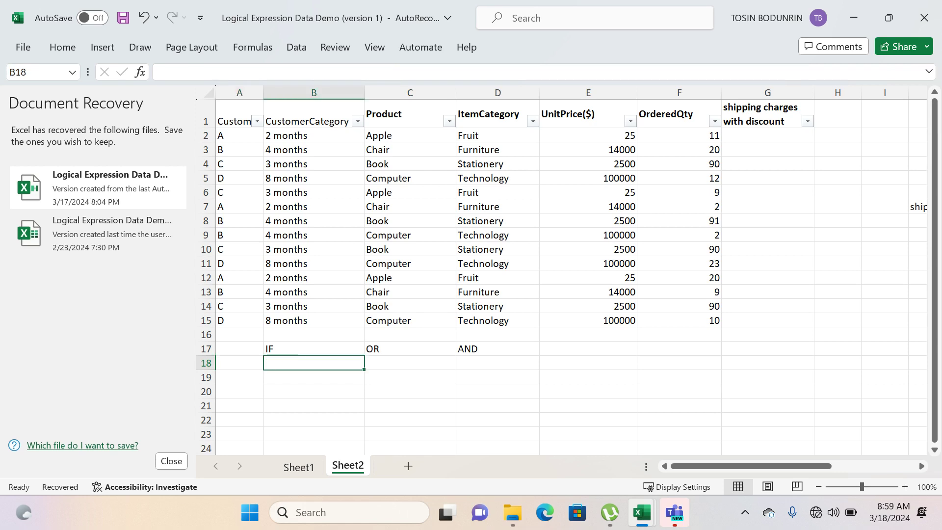
left_click(297, 349)
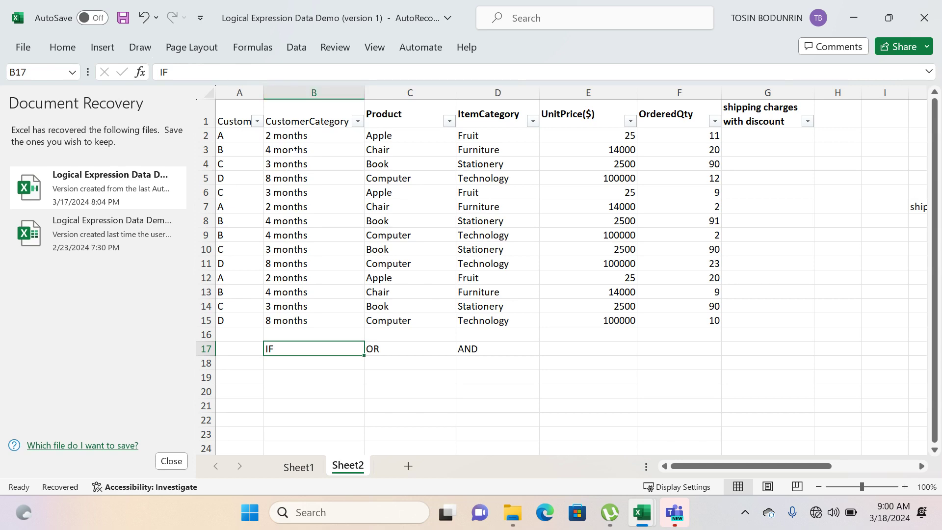
left_click(311, 94)
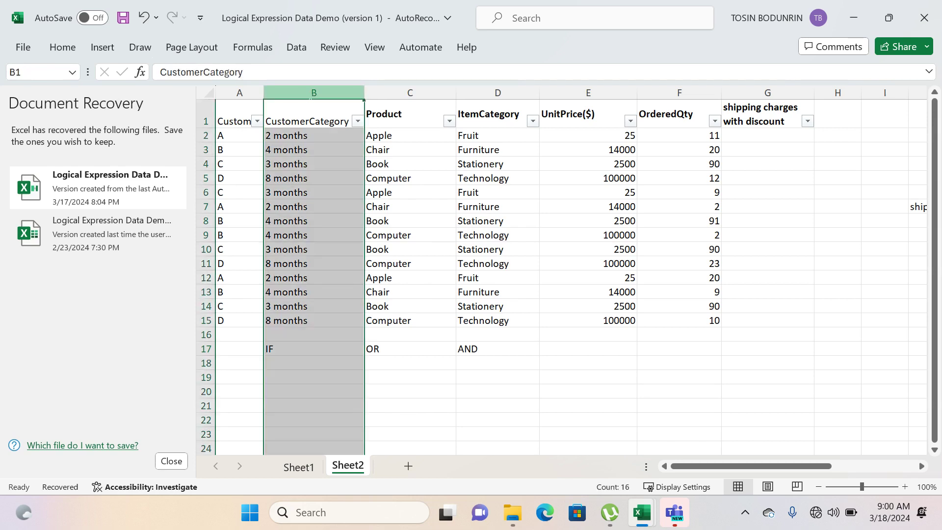
left_click(288, 320)
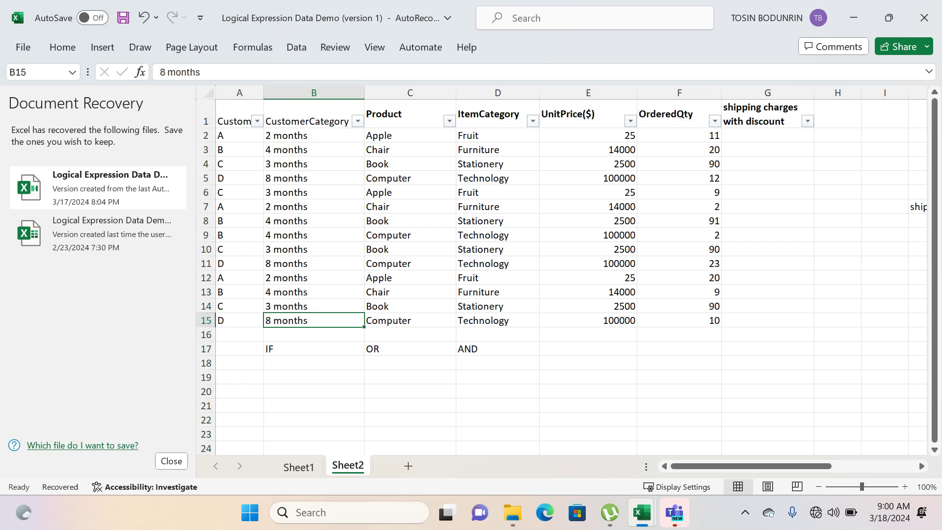
- Examine the Product, ItemCategory, UnitPrice($) and OrderedQty columns of the order table
left_click(410, 93)
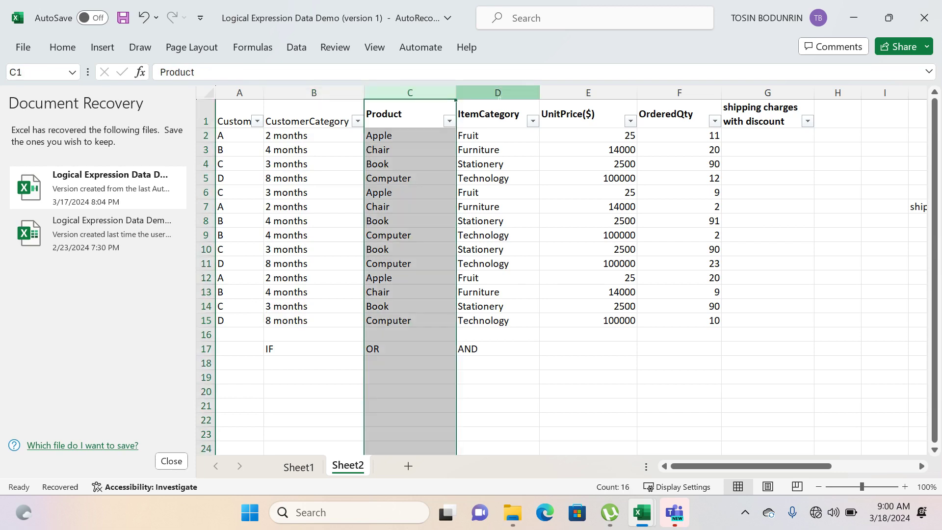
left_click(498, 93)
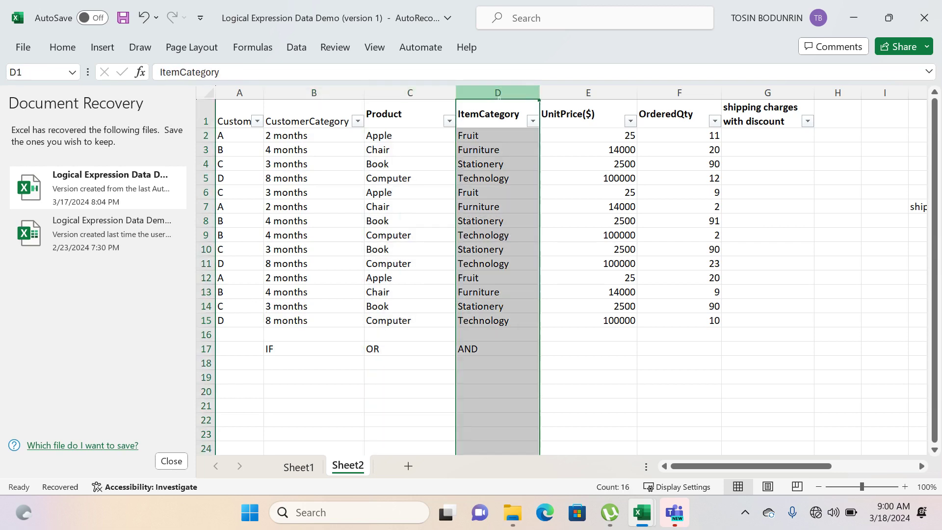
left_click(578, 95)
left_click(679, 93)
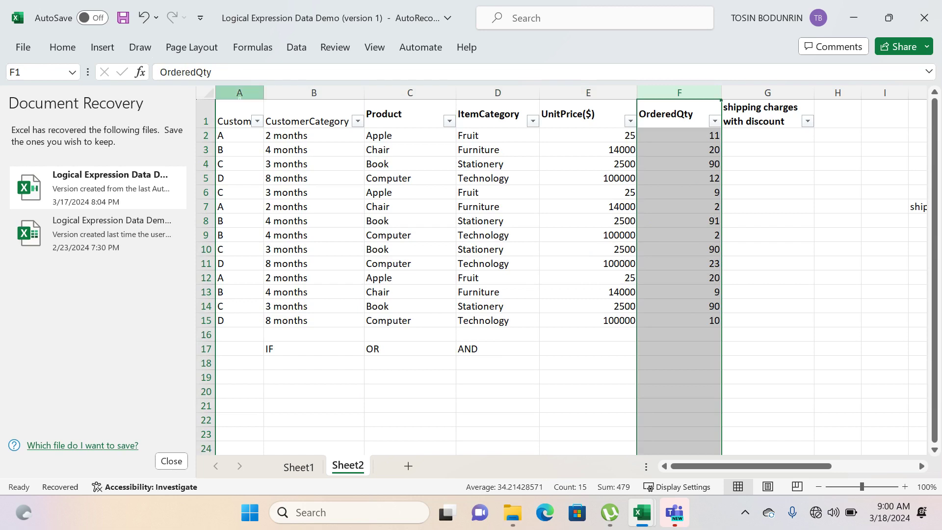
scroll(572, 278, "right", 1)
scroll(572, 277, "right", 2)
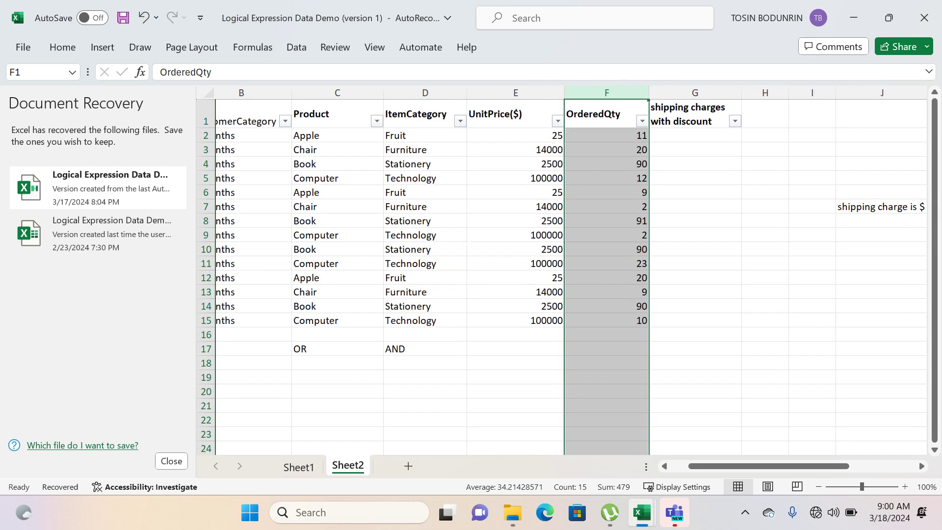
scroll(572, 278, "left", 2)
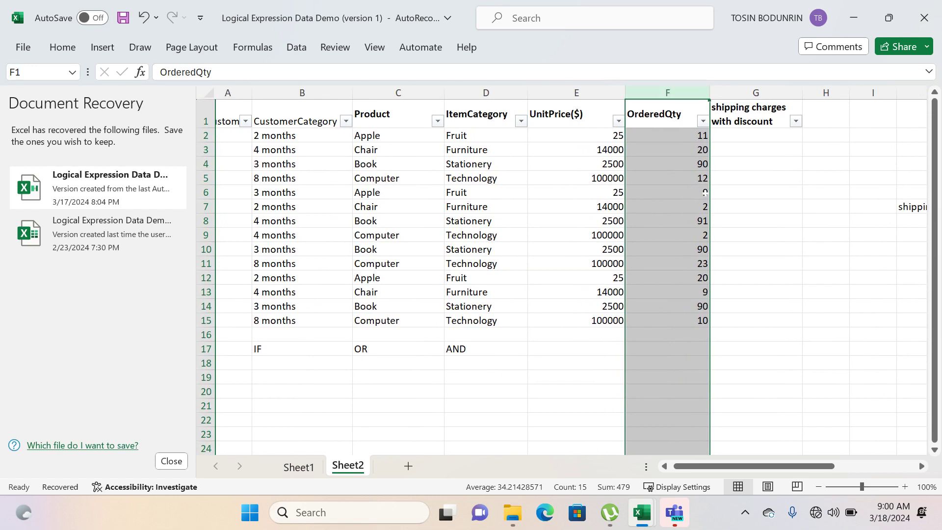
scroll(705, 193, "right", 1)
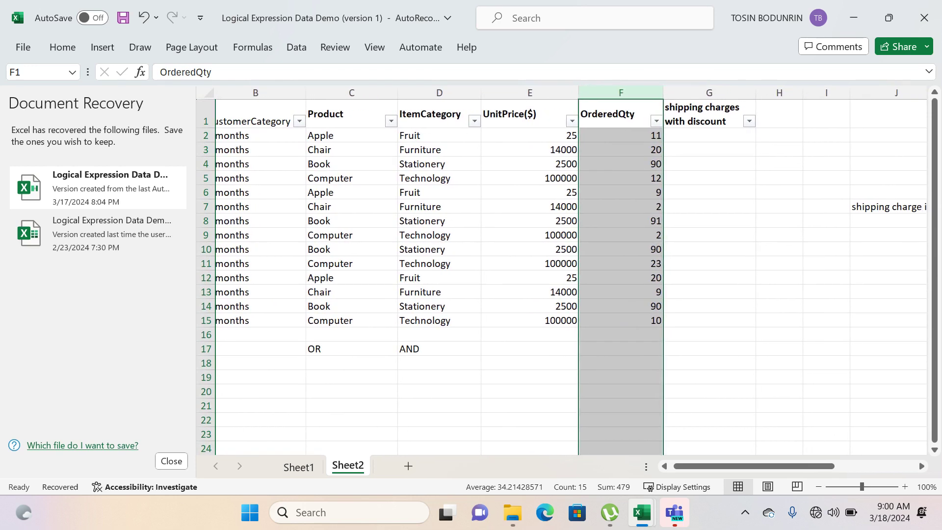
scroll(571, 270, "left", 1)
scroll(571, 270, "left", 1)
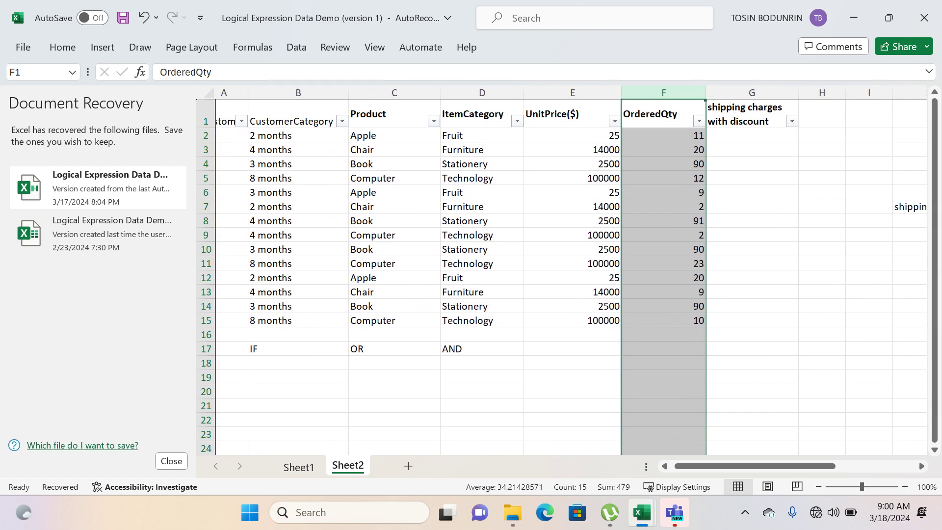
- Read the shipping discount conditions in K3:K5 and the base shipping charge in K7
scroll(571, 270, "right", 6)
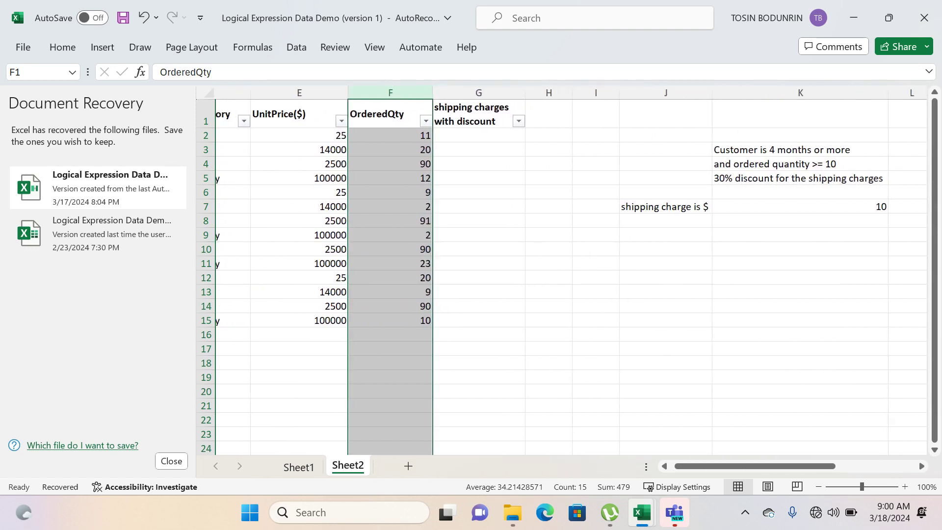
scroll(571, 270, "right", 2)
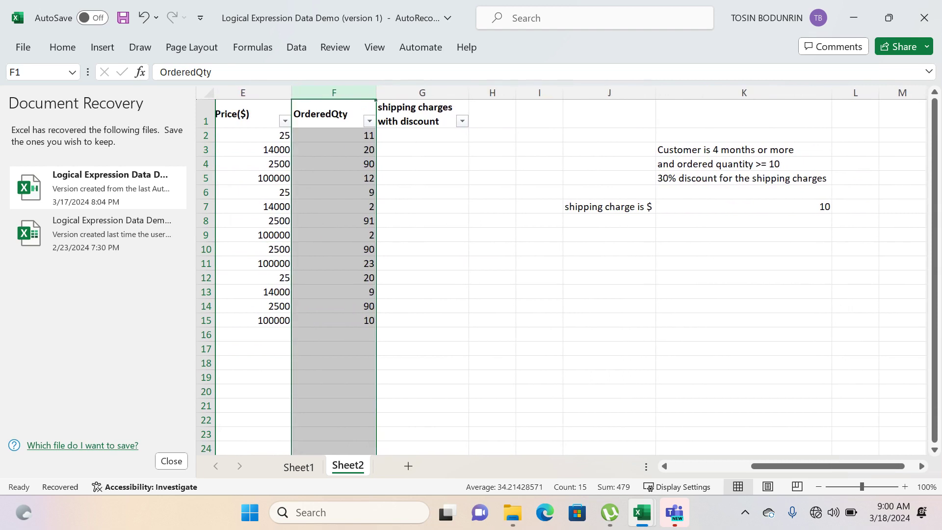
left_click(705, 150)
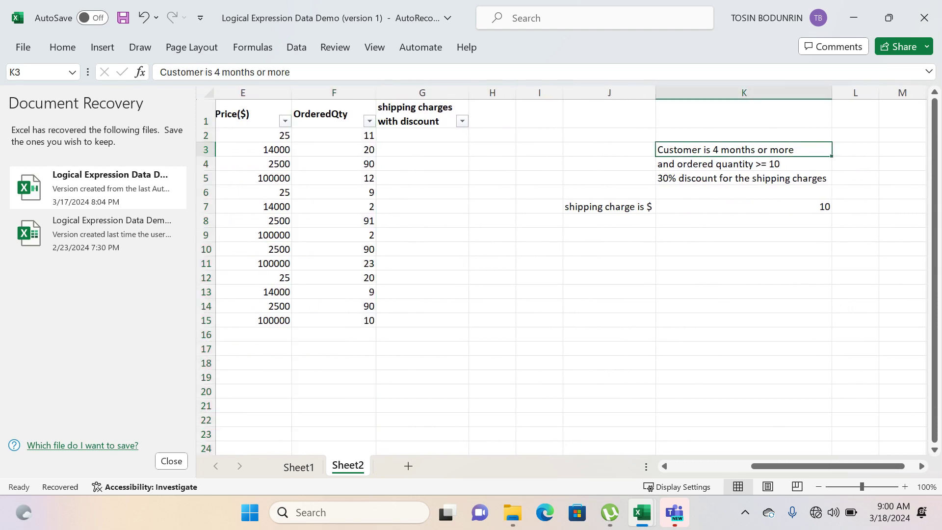
left_click(683, 167)
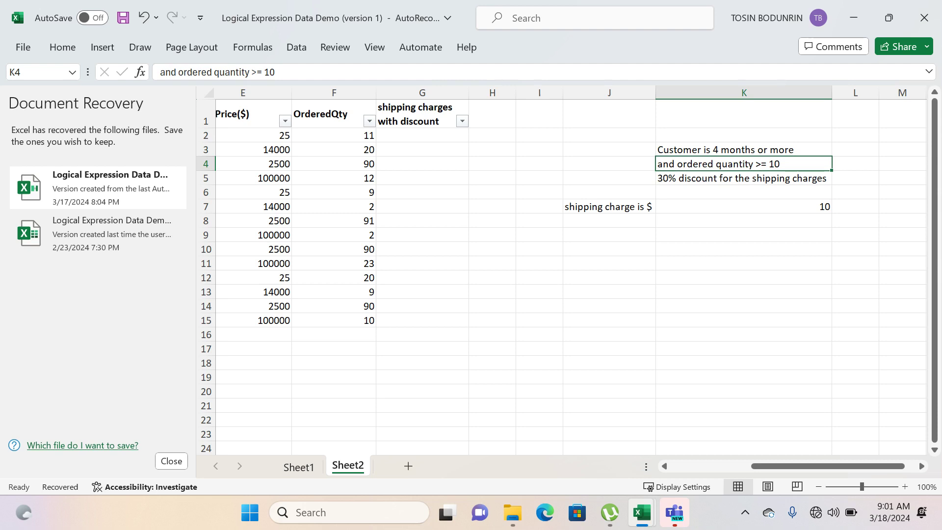
left_click(750, 178)
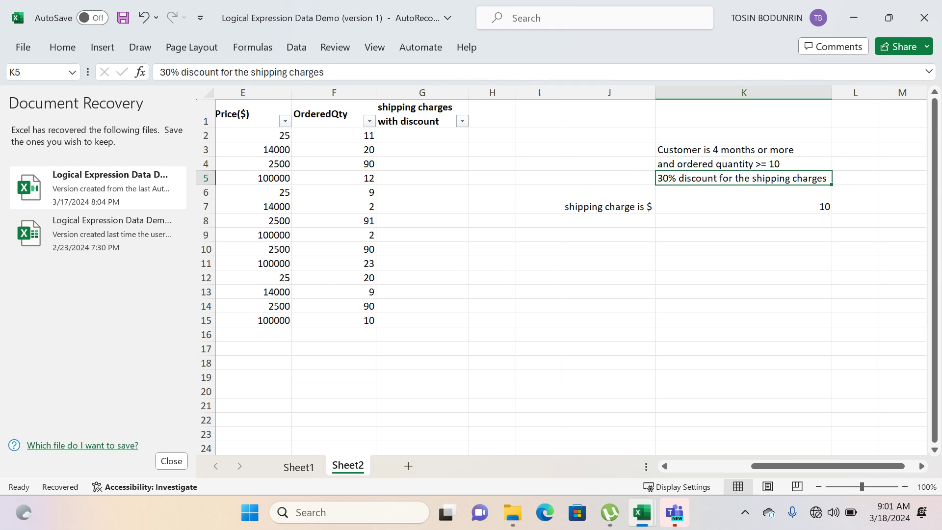
left_click(768, 212)
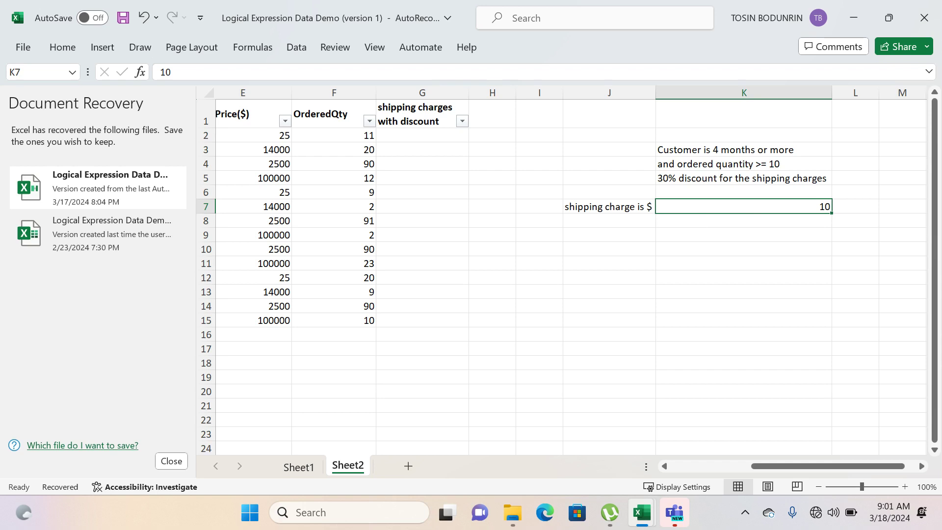
left_click(698, 179)
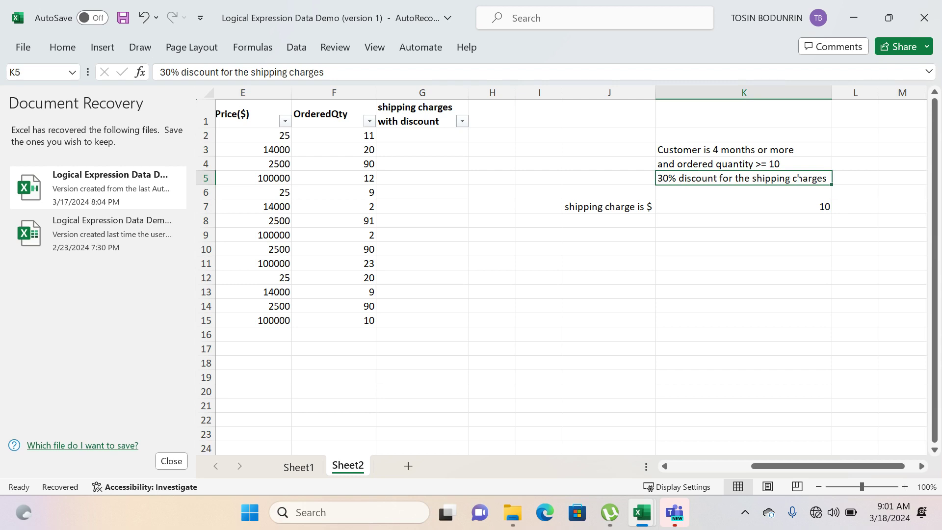
- Compare the customer categories and ordered quantities in the table with the discount conditions in column K
scroll(571, 206, "left", 5)
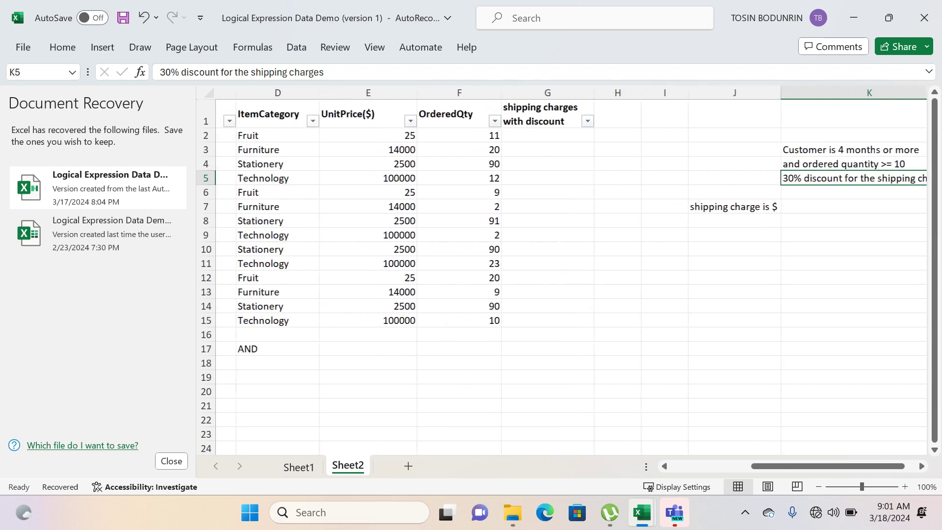
scroll(571, 206, "left", 3)
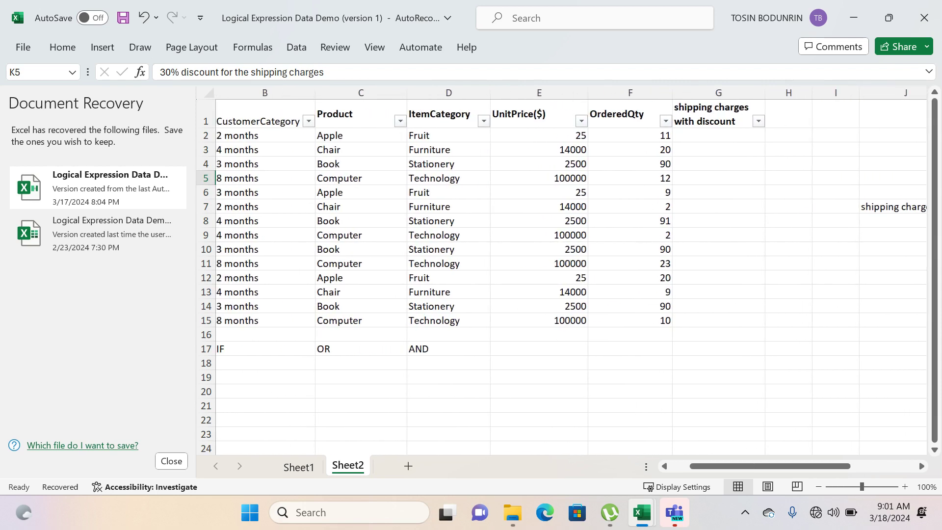
scroll(571, 206, "left", 1)
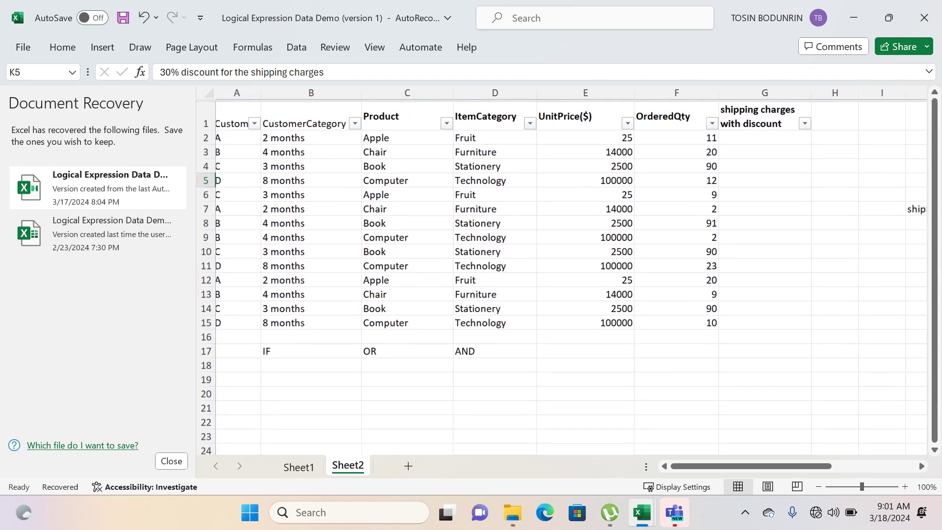
scroll(572, 206, "right", 3)
scroll(566, 269, "right", 1)
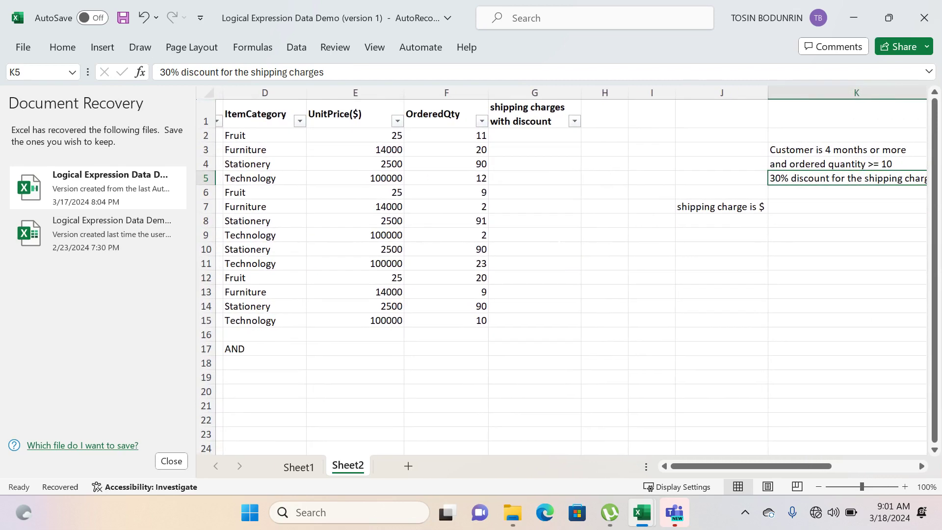
scroll(571, 242, "right", 2)
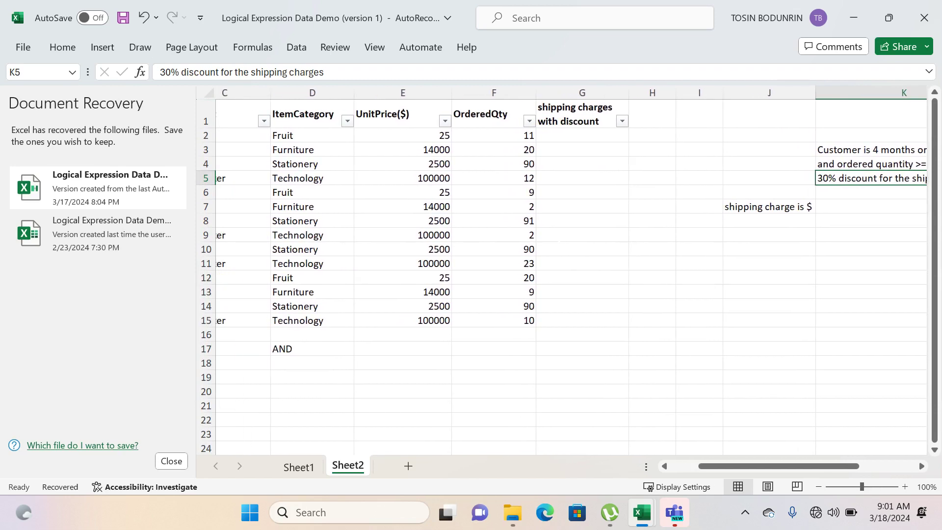
scroll(559, 241, "right", 1)
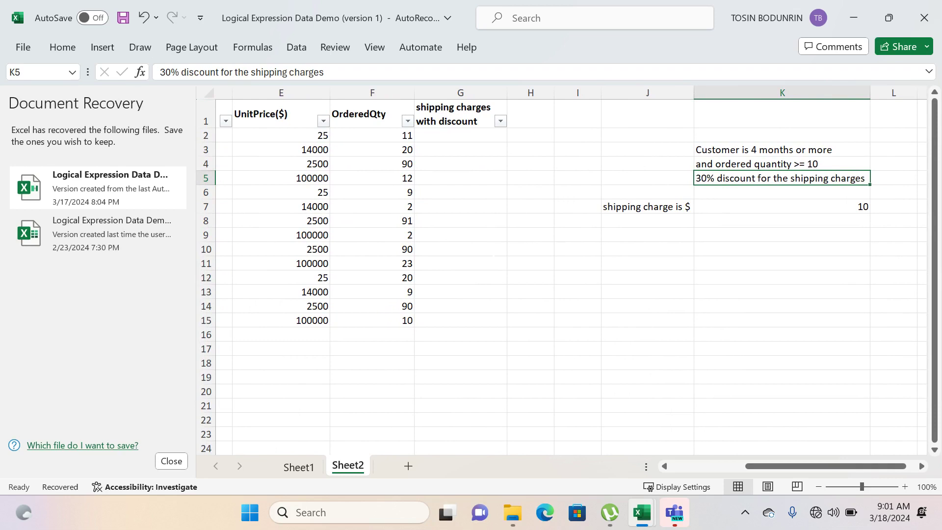
scroll(566, 270, "left", 3)
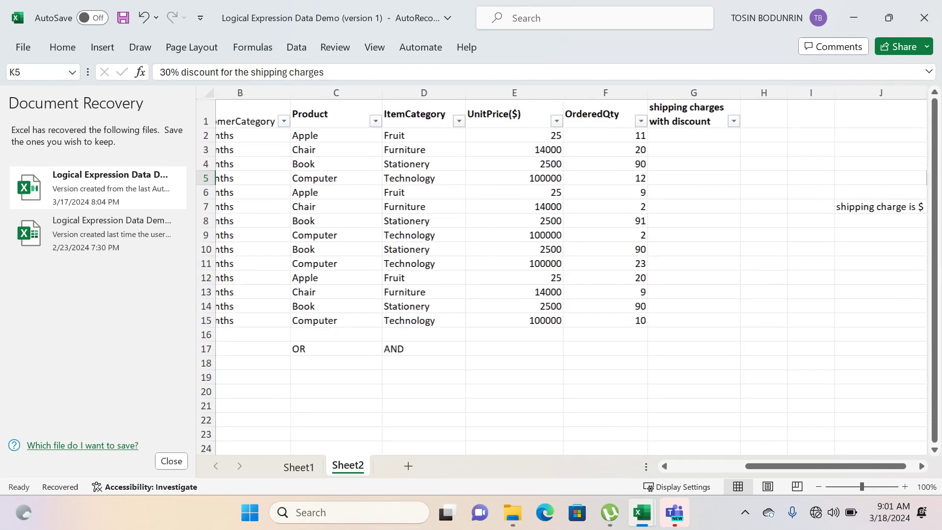
scroll(572, 270, "left", 1)
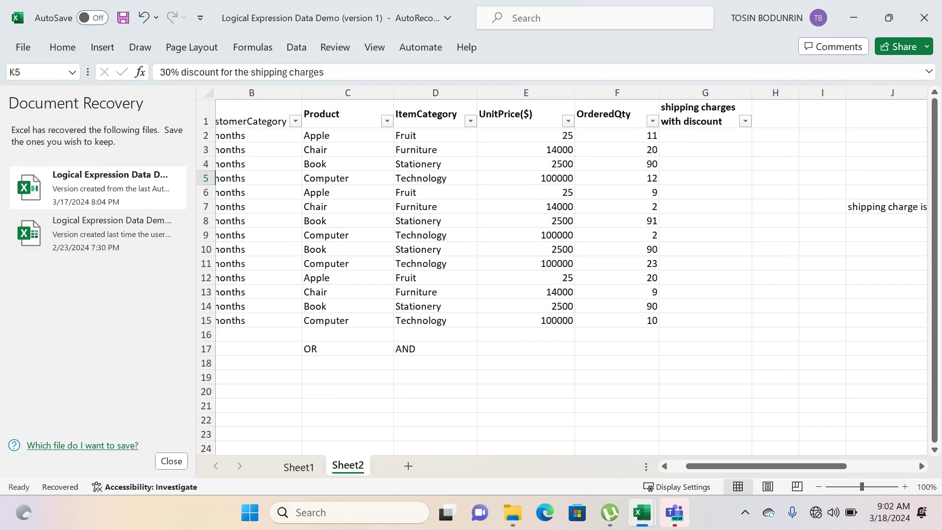
- Select G2 under shipping charges with discount and check which values the CustomerCategory filter offers, leaving the filter unapplied
left_click(705, 136)
scroll(571, 255, "left", 3)
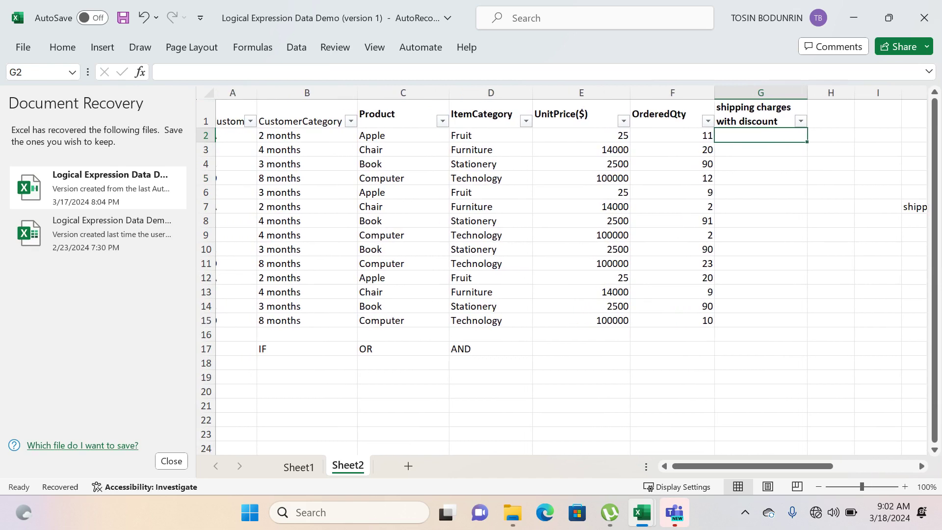
scroll(571, 255, "right", 5)
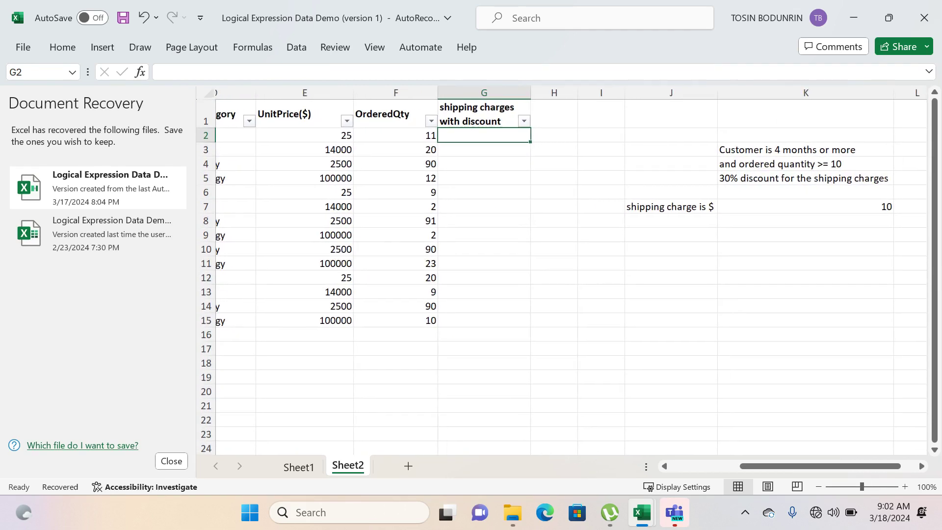
scroll(571, 263, "left", 4)
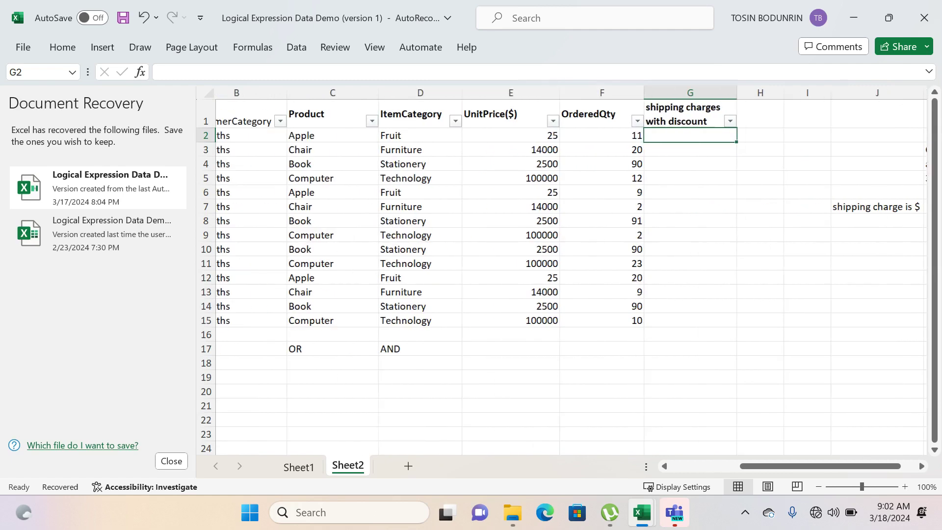
scroll(257, 124, "right", 1)
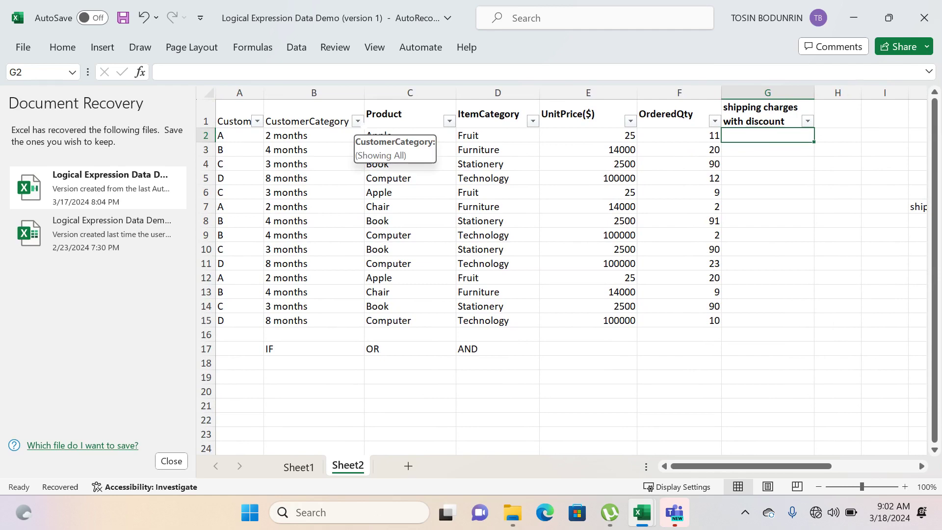
left_click(357, 121)
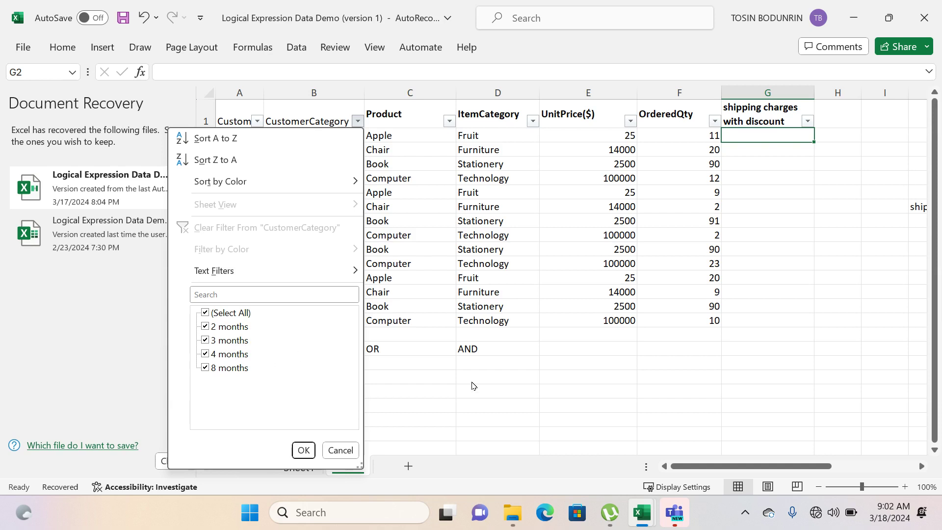
left_click(483, 391)
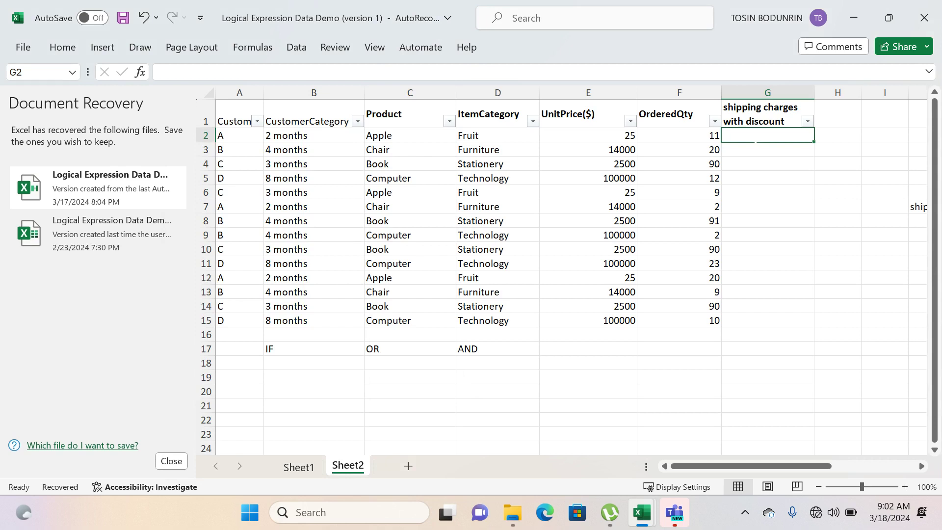
- Start an OR formula in G2 whose first condition tests whether B2 equals "4 months"
type("=or")
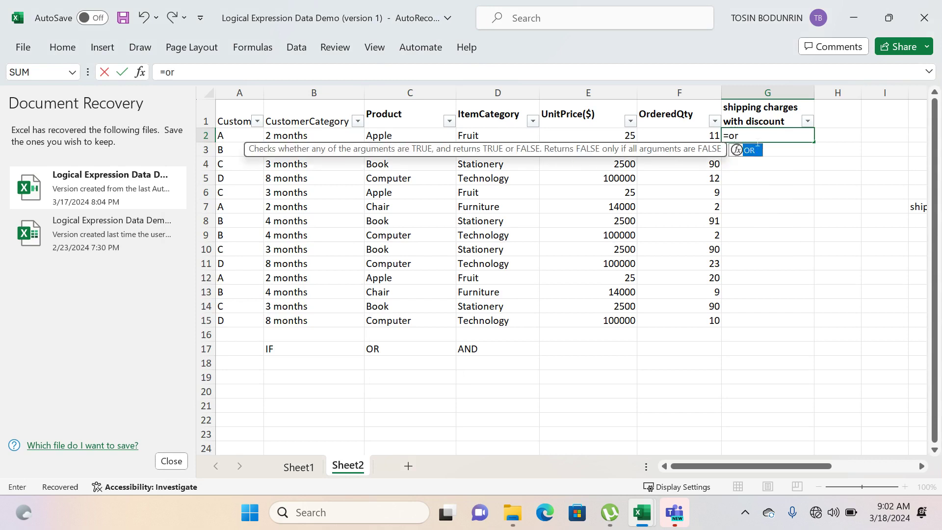
key("Tab")
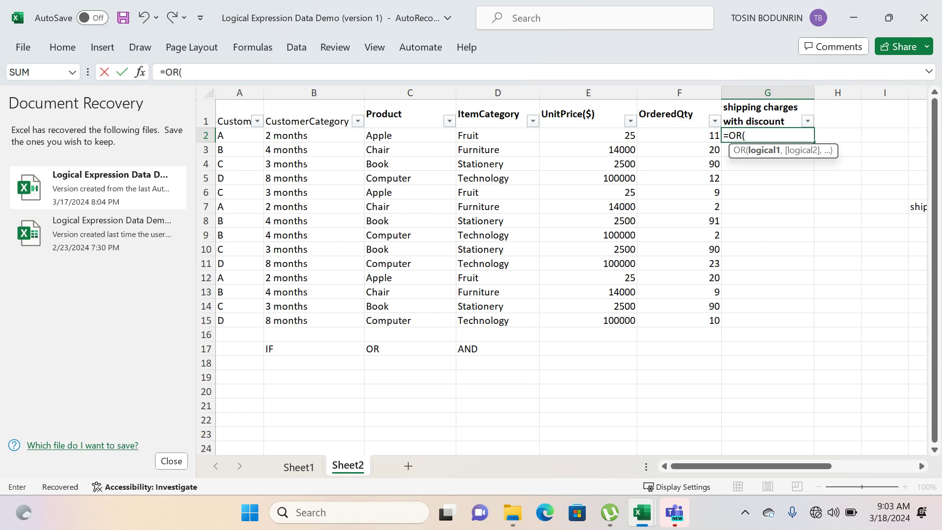
left_click(294, 136)
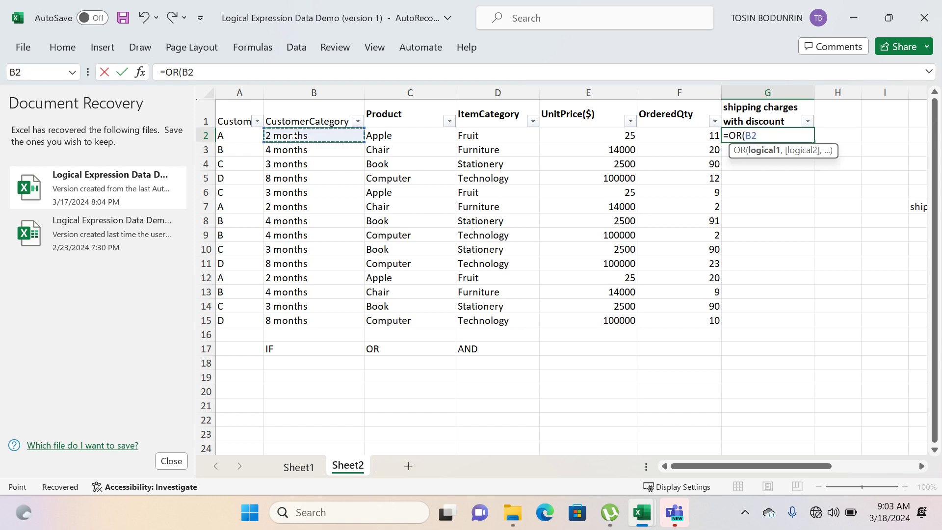
type("=")
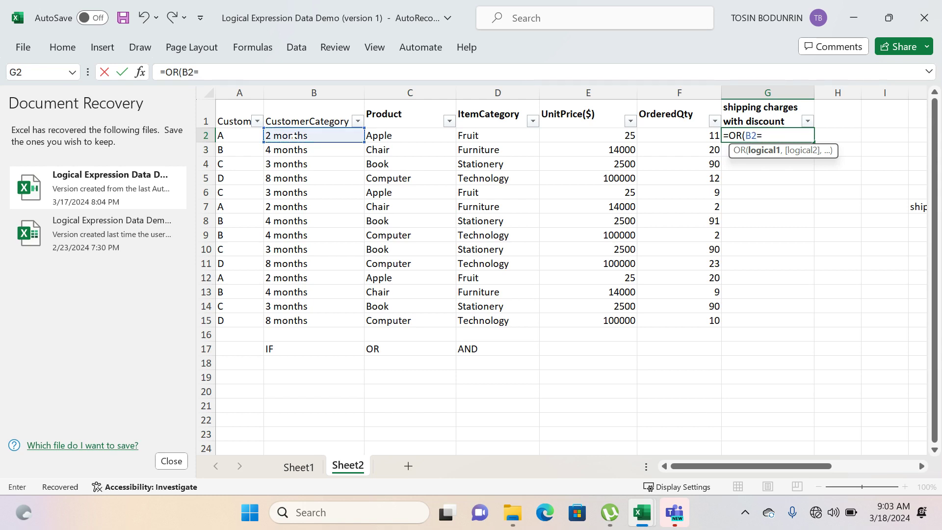
type("\"4 months")
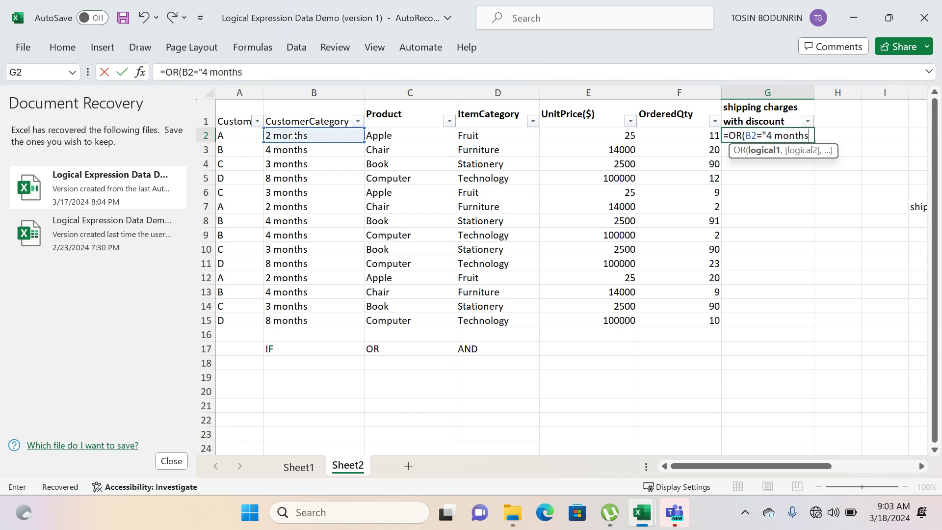
type("\")")
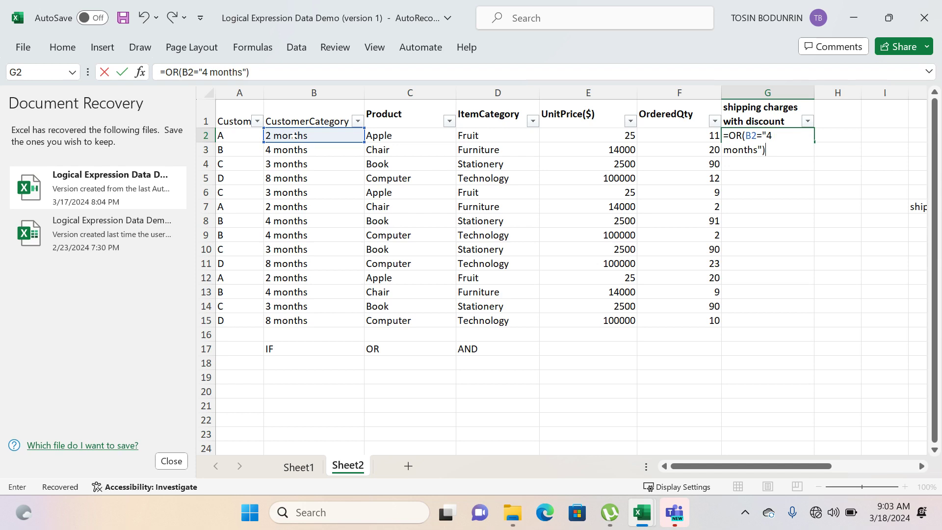
key("BackSpace")
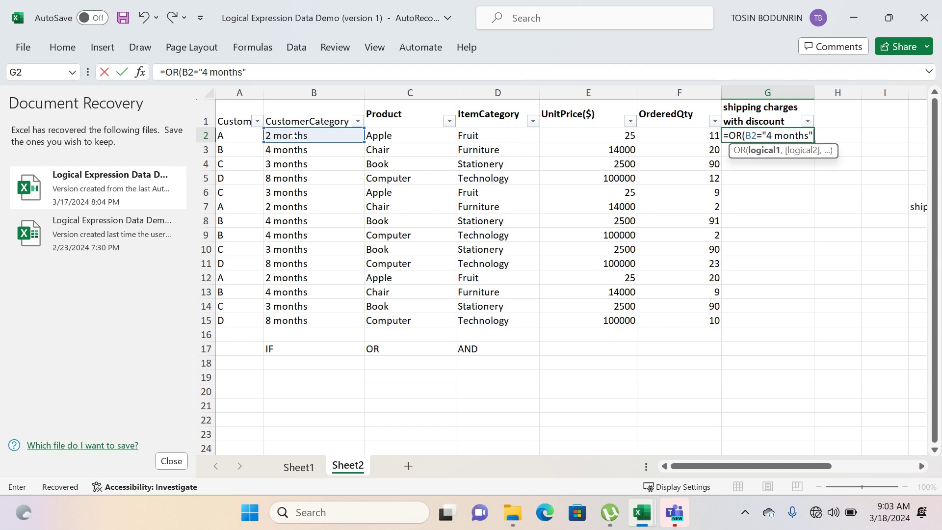
- Add B2="8 months" as the second condition of the OR formula in G2 and enter the formula
type(",")
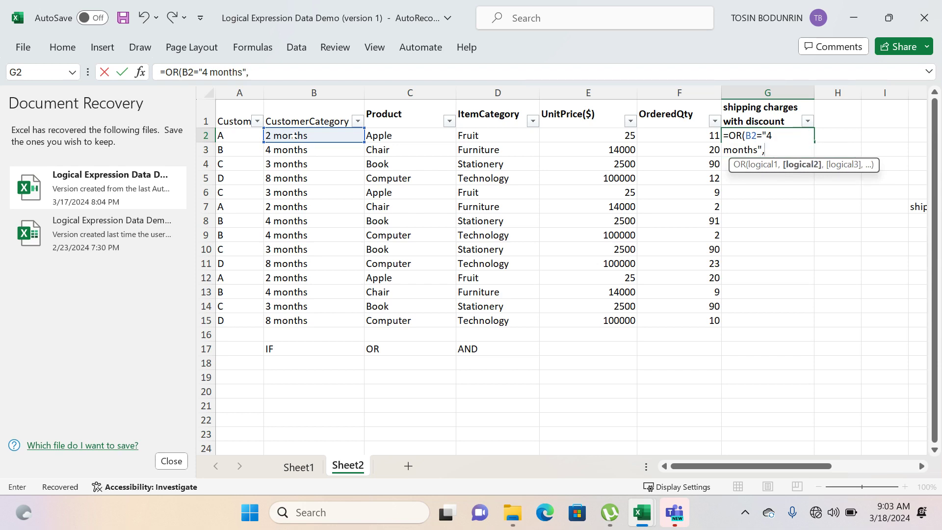
type("B2")
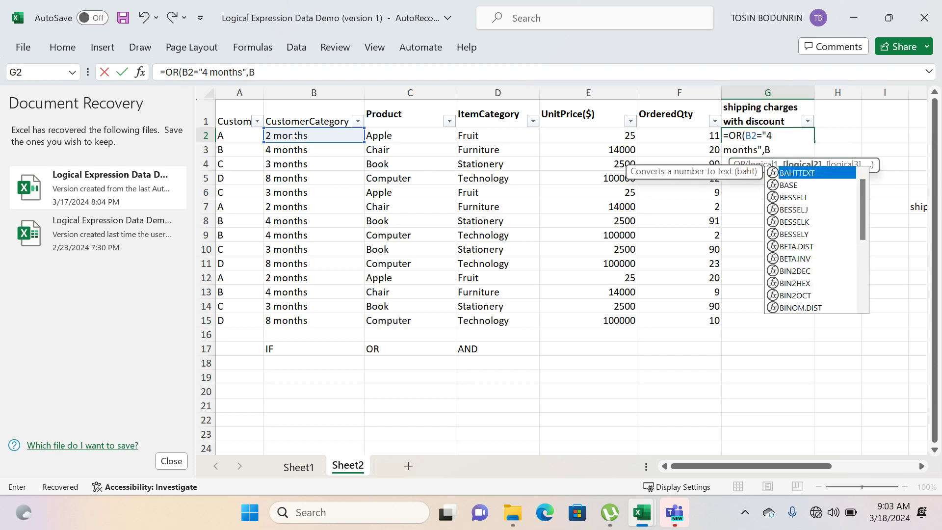
type("=")
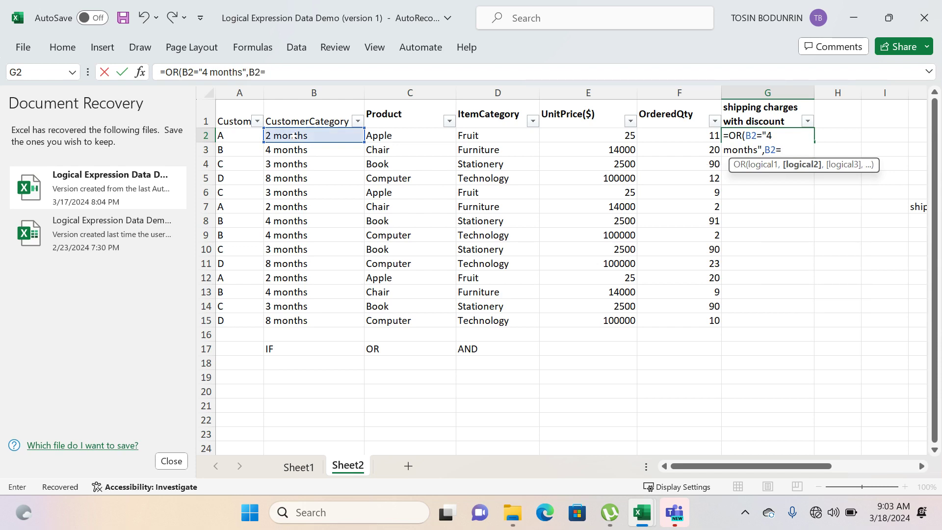
type("\"8 months")
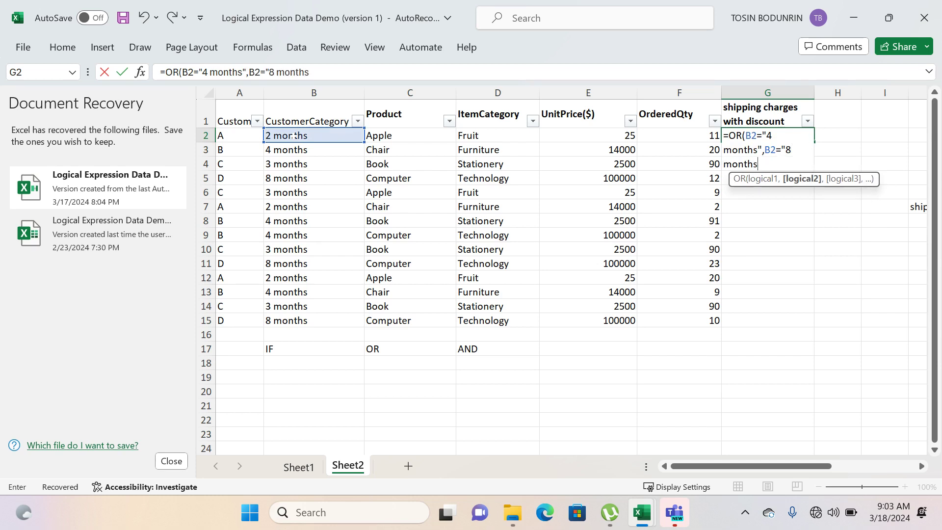
type("\")")
key("Return")
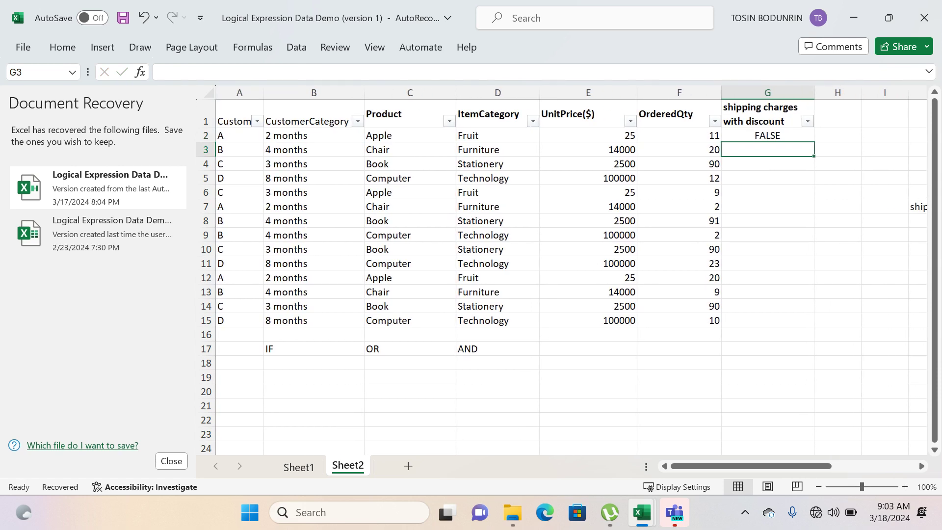
- Fill the OR formula from G2 down through G15
left_click(290, 137)
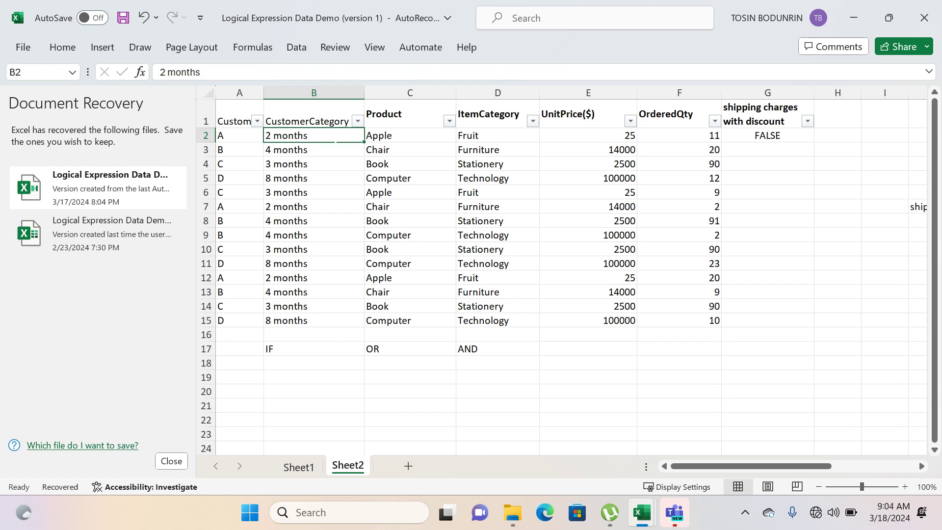
left_click(772, 136)
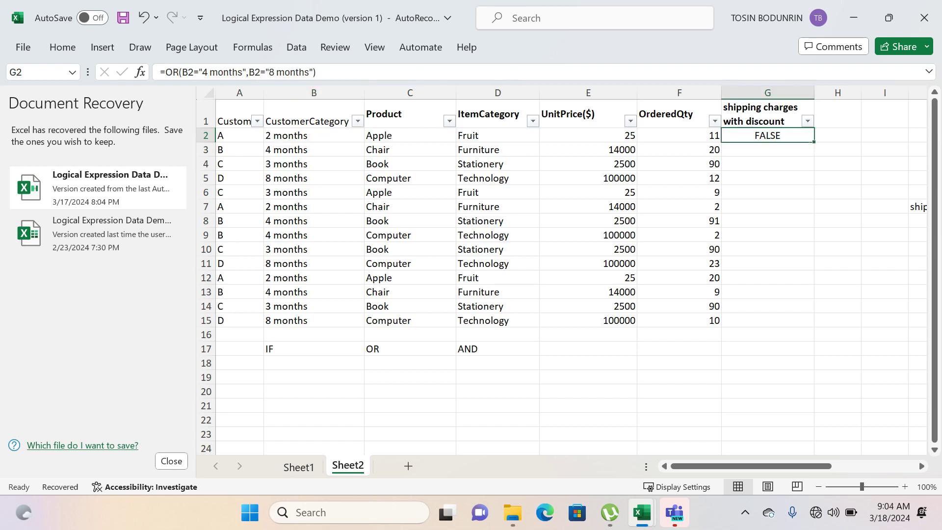
double_click(814, 142)
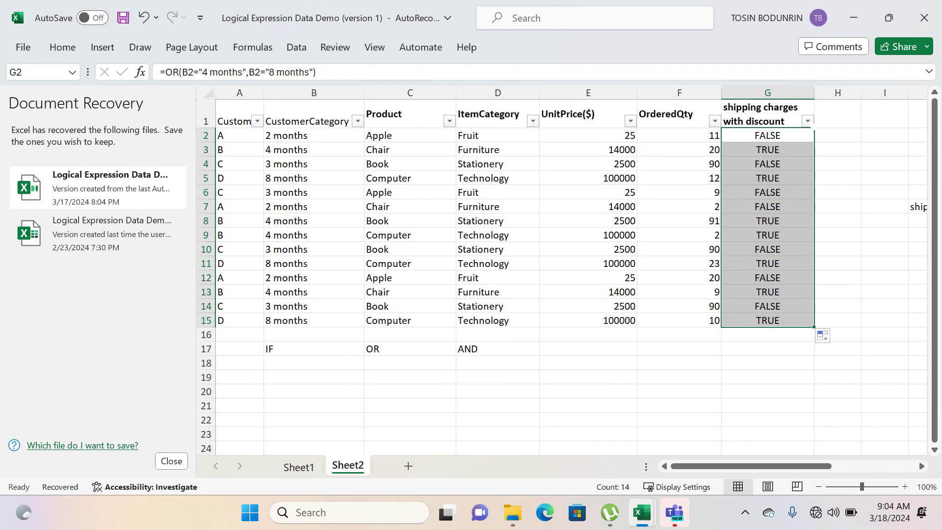
- Filter the shipping charges with discount column to TRUE and compare the remaining customer categories with the condition in K3
left_click(807, 121)
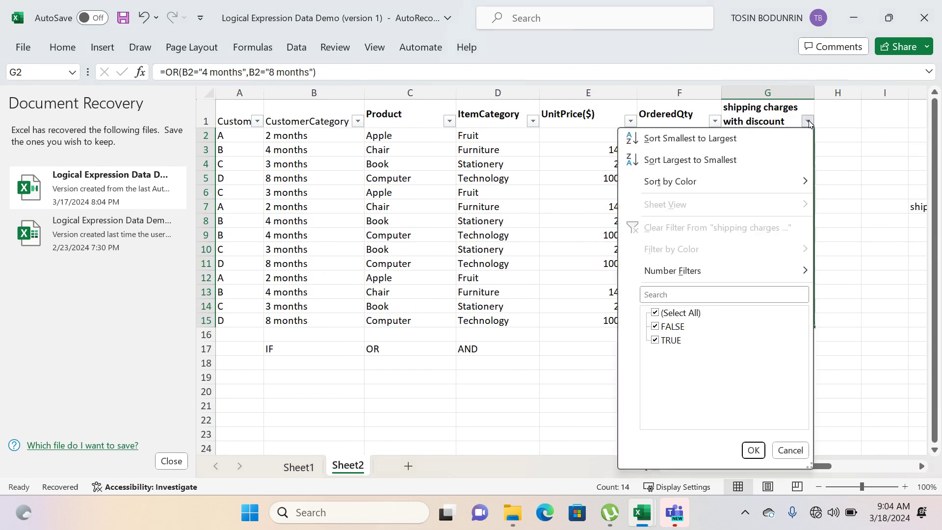
left_click(655, 327)
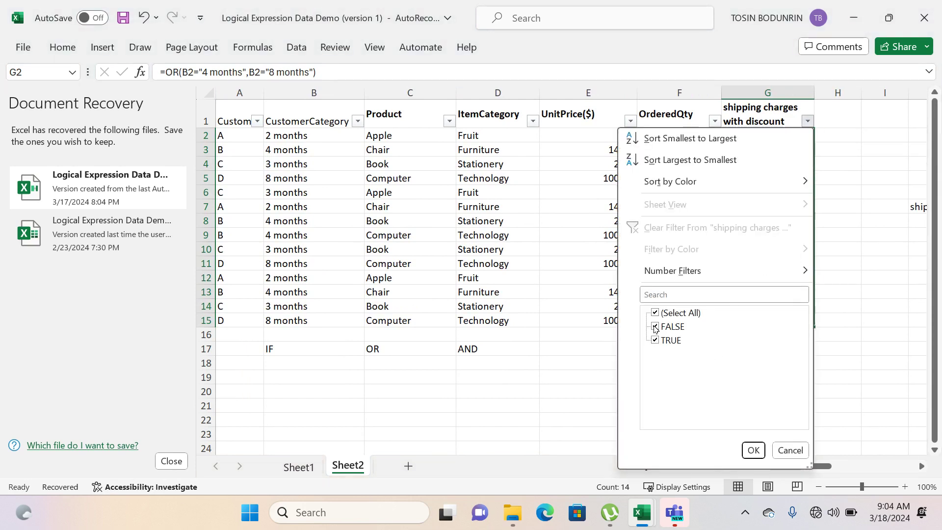
left_click(754, 451)
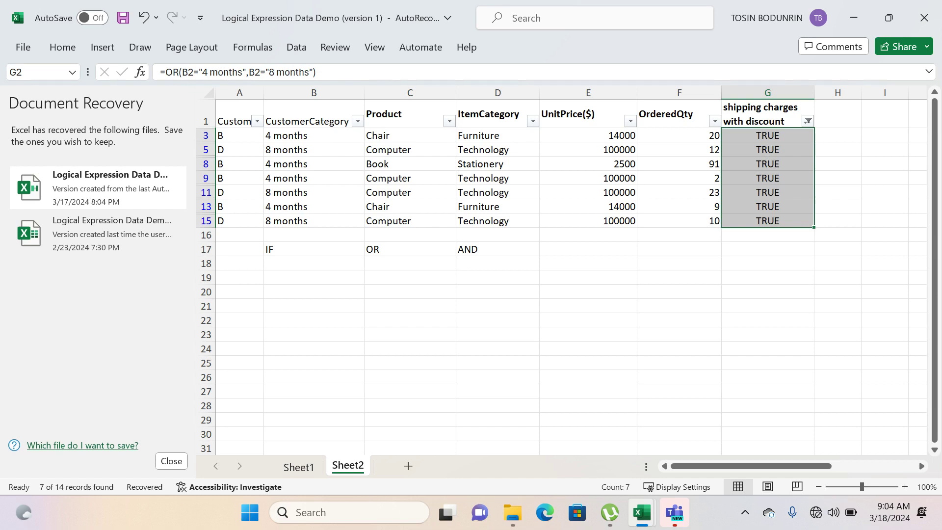
scroll(563, 270, "right", 5)
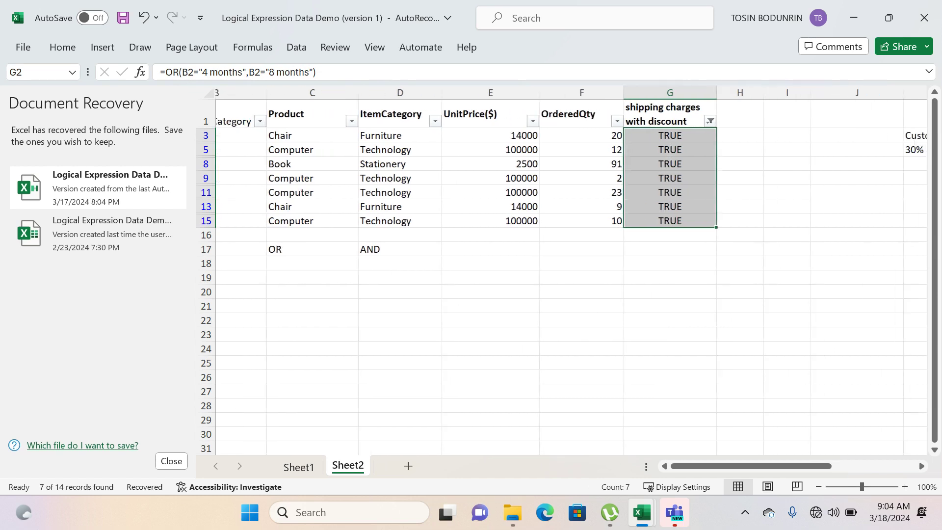
scroll(563, 269, "right", 3)
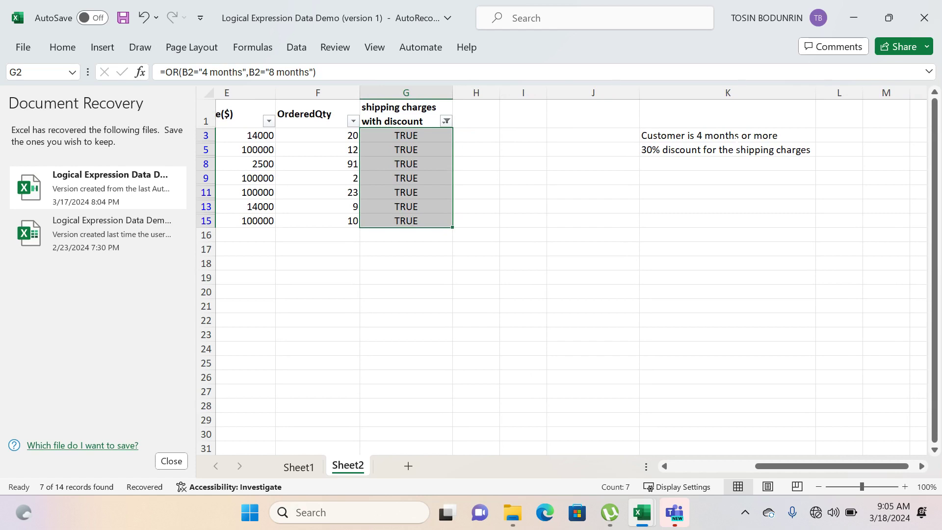
left_click(738, 136)
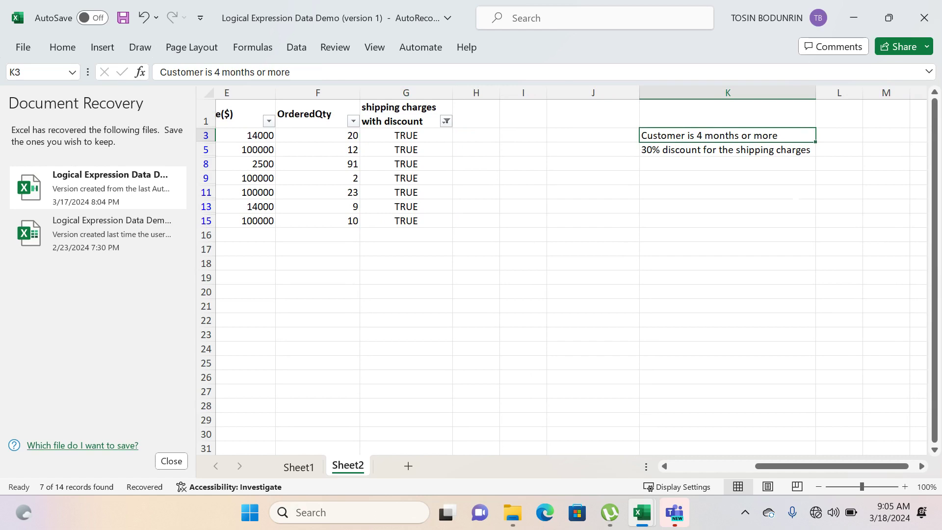
scroll(563, 269, "left", 3)
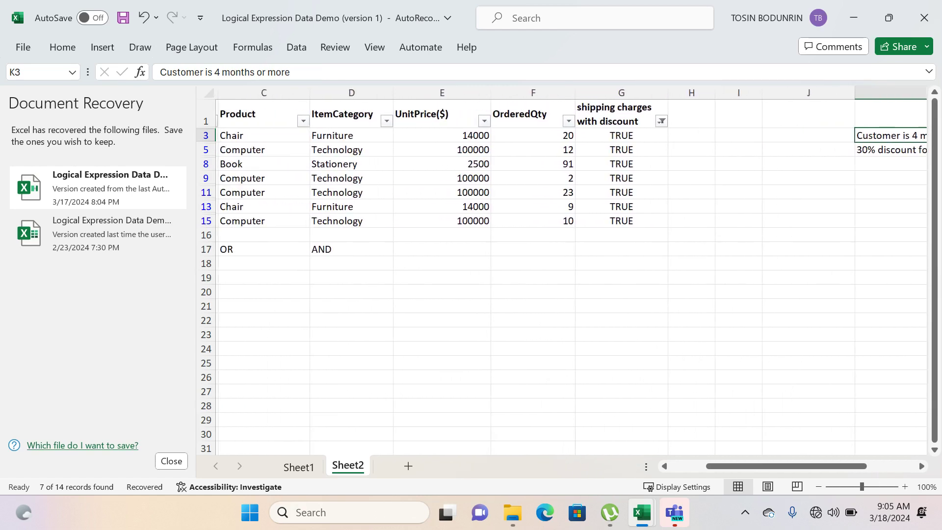
scroll(562, 269, "left", 2)
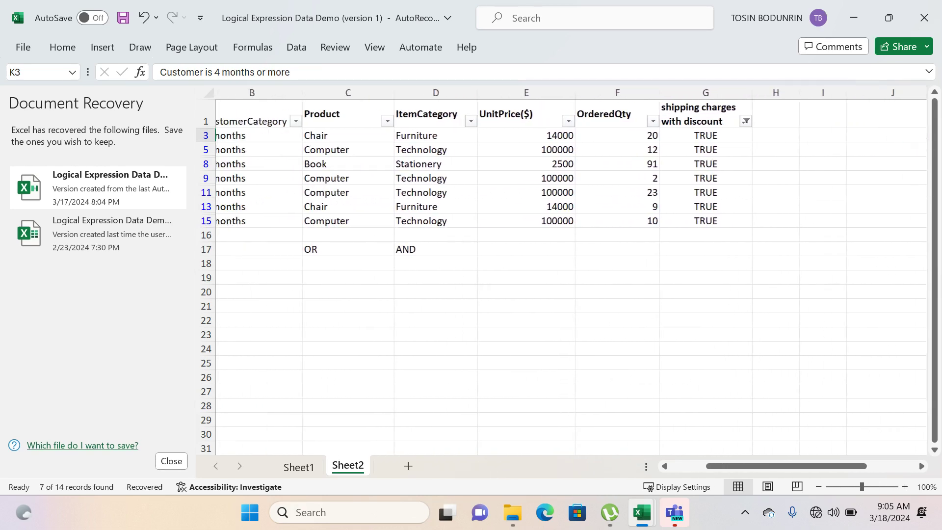
scroll(562, 269, "left", 1)
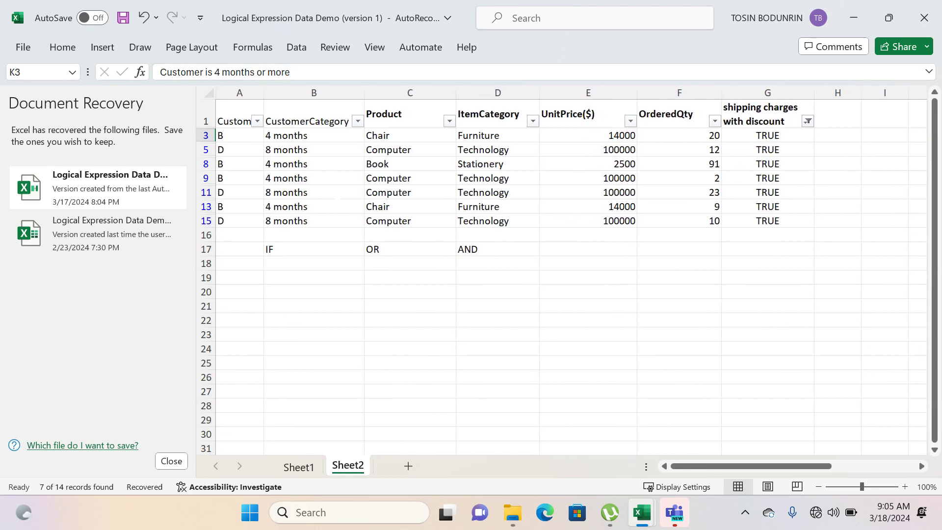
- Clear the filter from the shipping charges with discount column
scroll(562, 269, "right", 2)
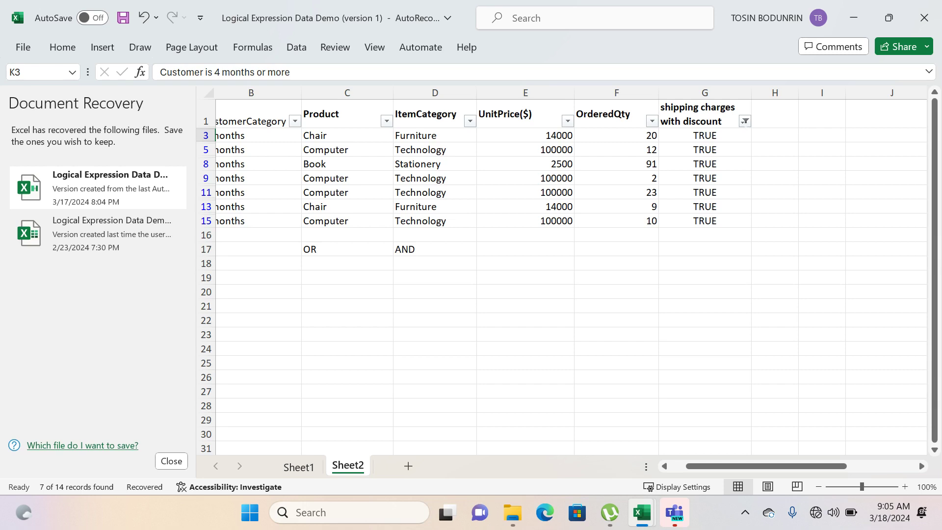
left_click(746, 122)
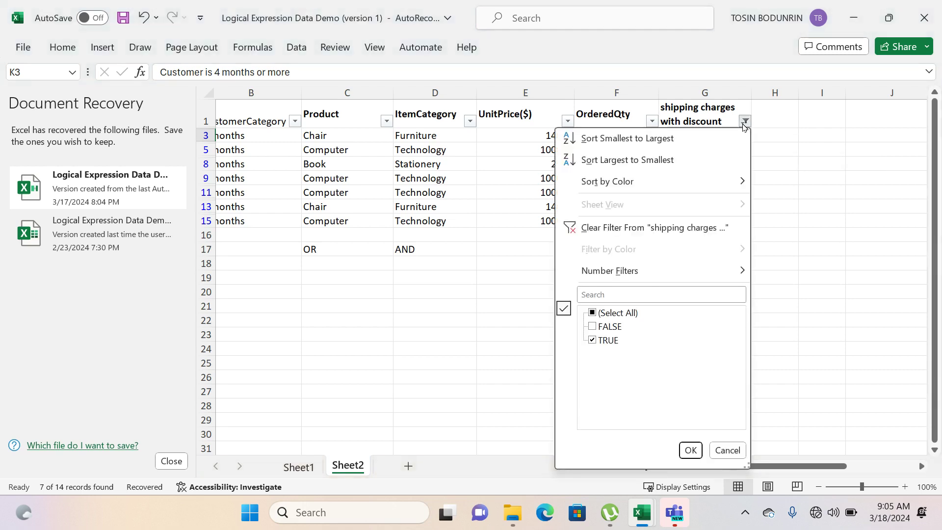
left_click(660, 231)
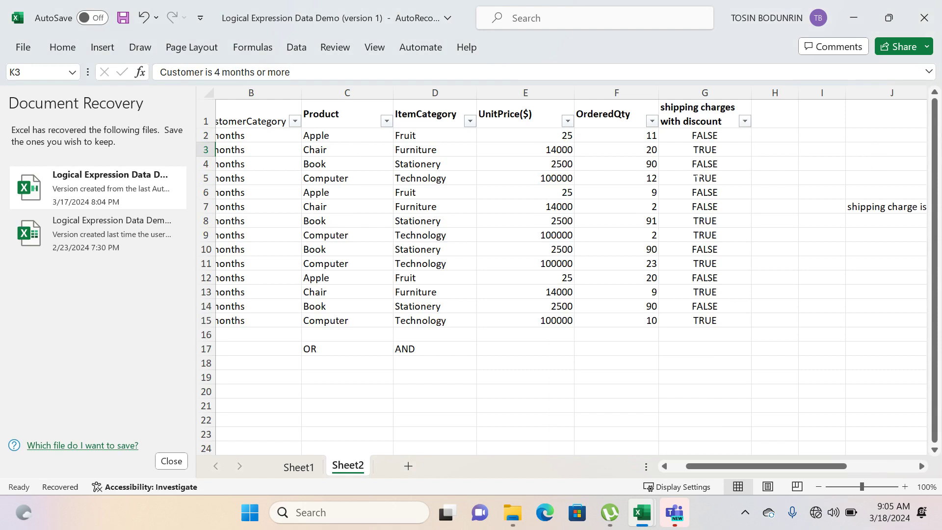
- Nest the OR test in G2 as the first argument of an AND function
left_click(691, 139)
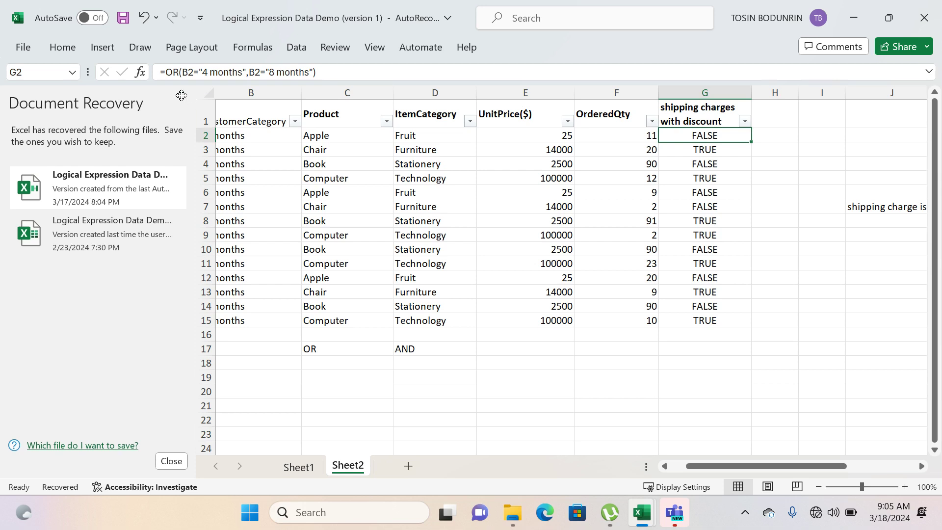
left_click(165, 72)
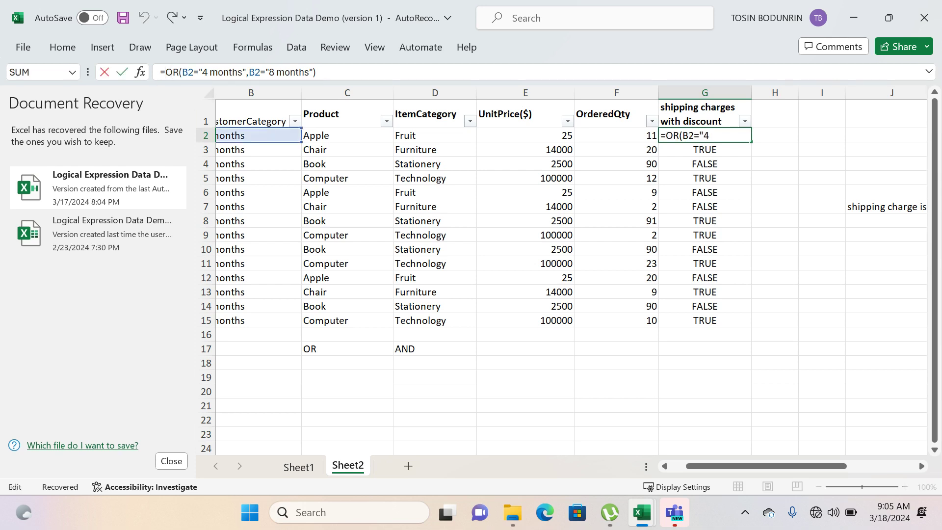
type("and")
key("Tab")
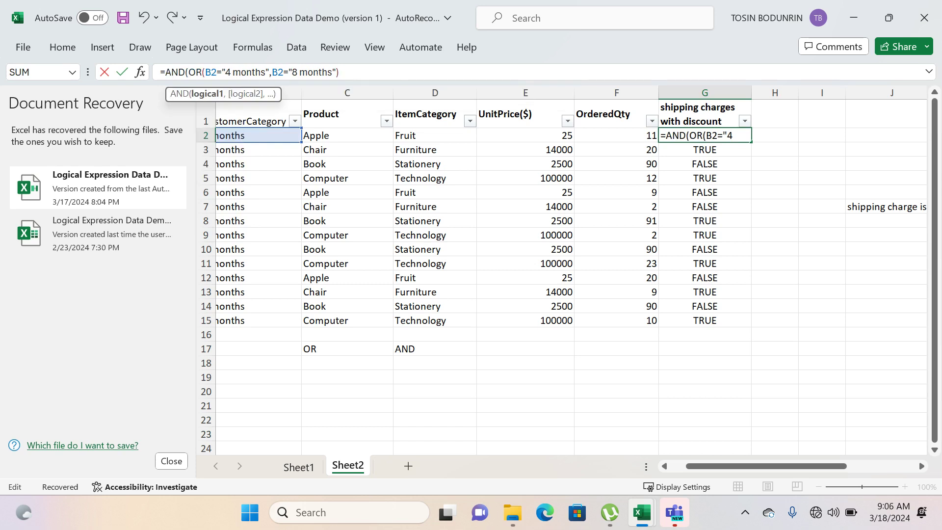
left_click_drag(340, 72, 192, 72)
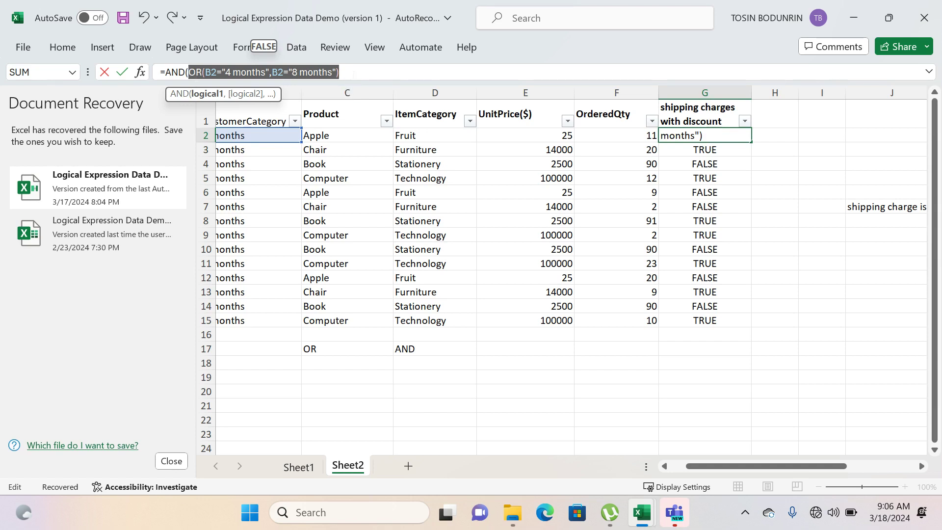
left_click(353, 73)
type(",")
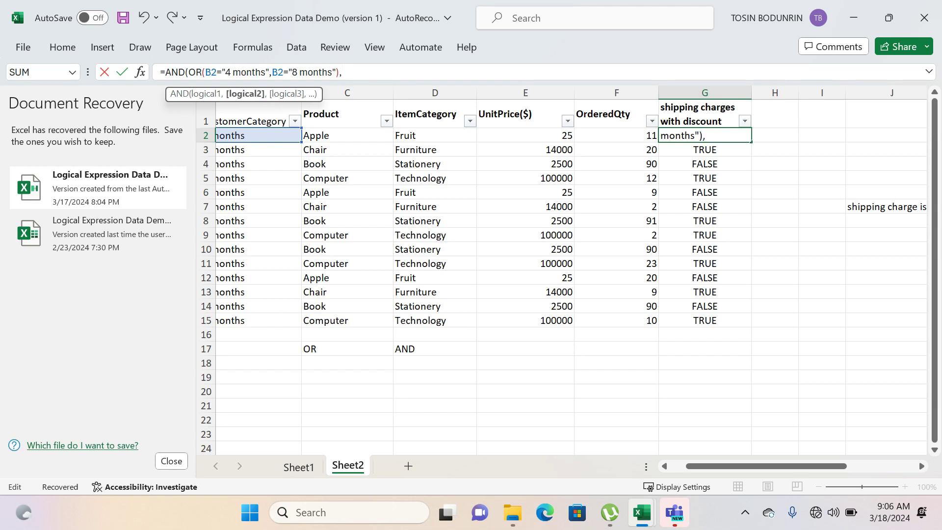
- Add F2>=10 as the second condition of the AND function in G2 and enter the formula
left_click(612, 135)
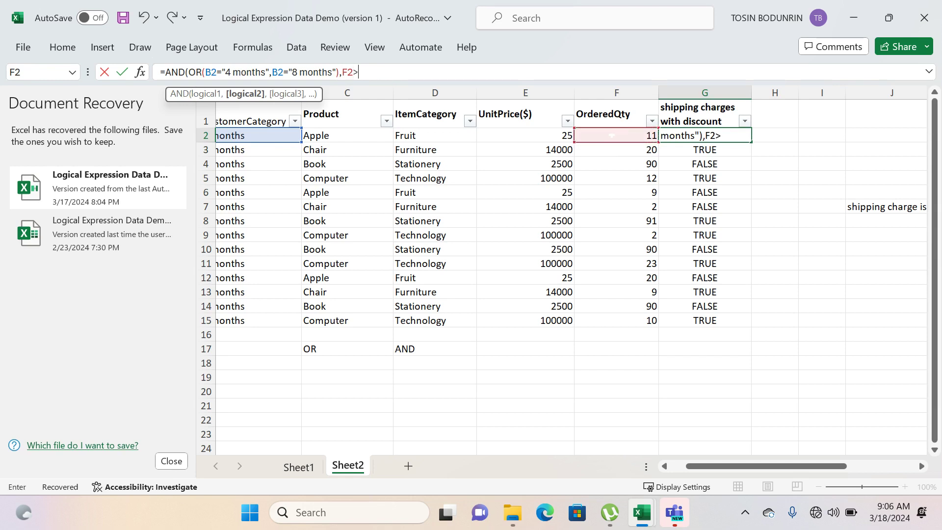
type("=10)")
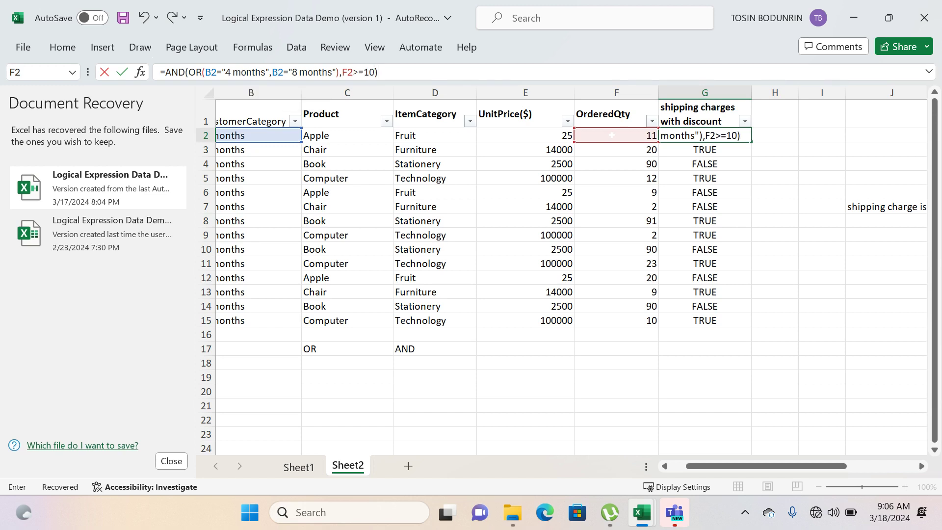
key("Return")
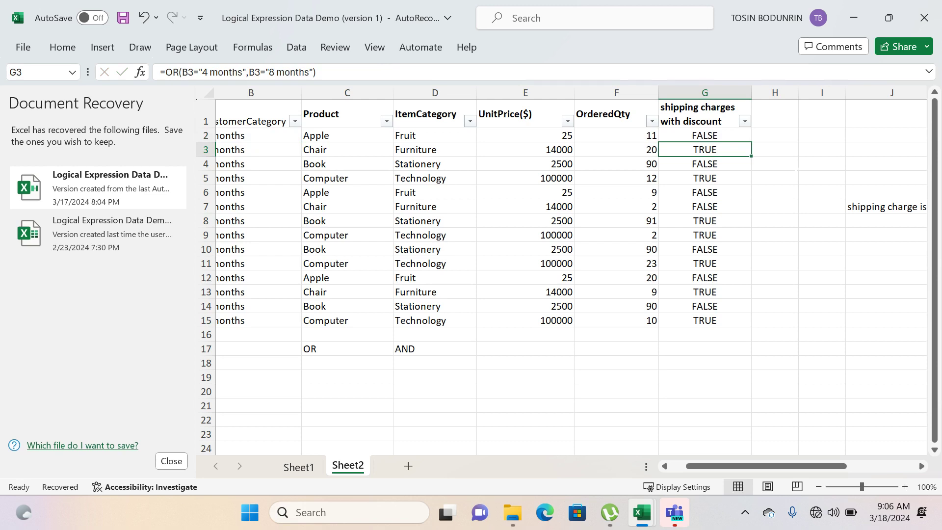
- Fill the AND formula from G2 down through G15 of the shipping charges with discount column
left_click(703, 136)
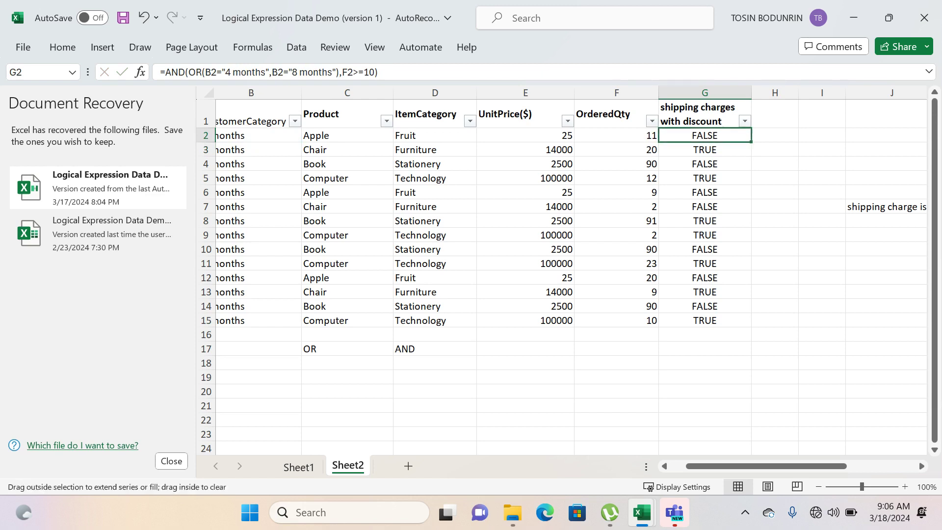
double_click(751, 142)
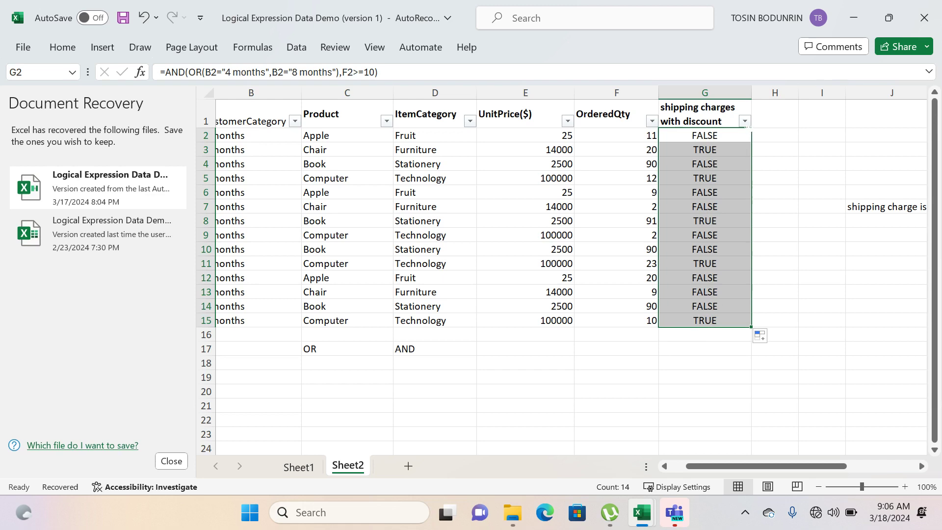
- Filter the shipping charges with discount column to TRUE and compare the rows' customer categories and ordered quantities with the conditions in column K
left_click(744, 121)
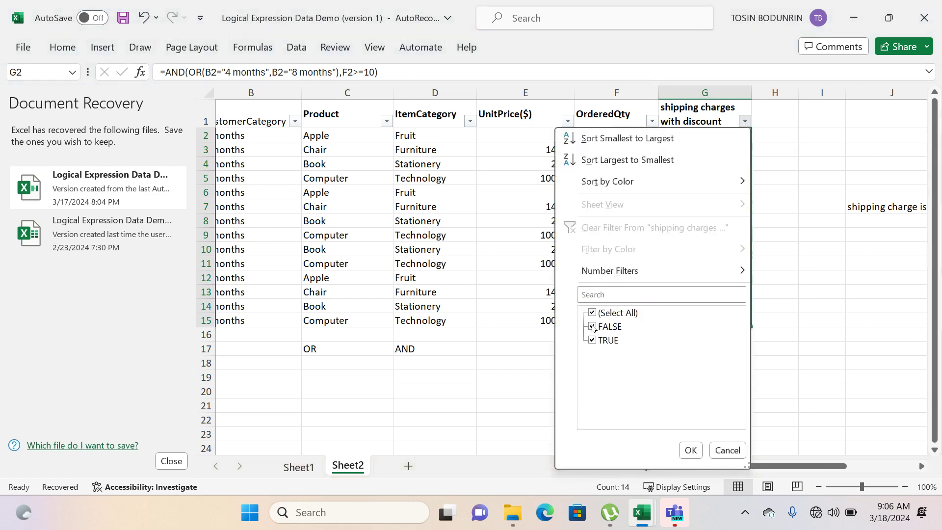
left_click(592, 327)
left_click(690, 450)
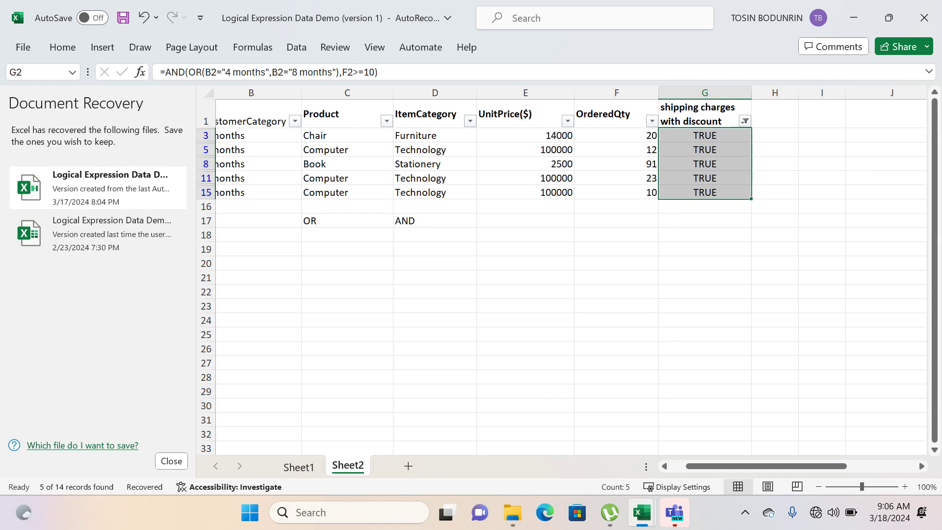
scroll(561, 270, "left", 3)
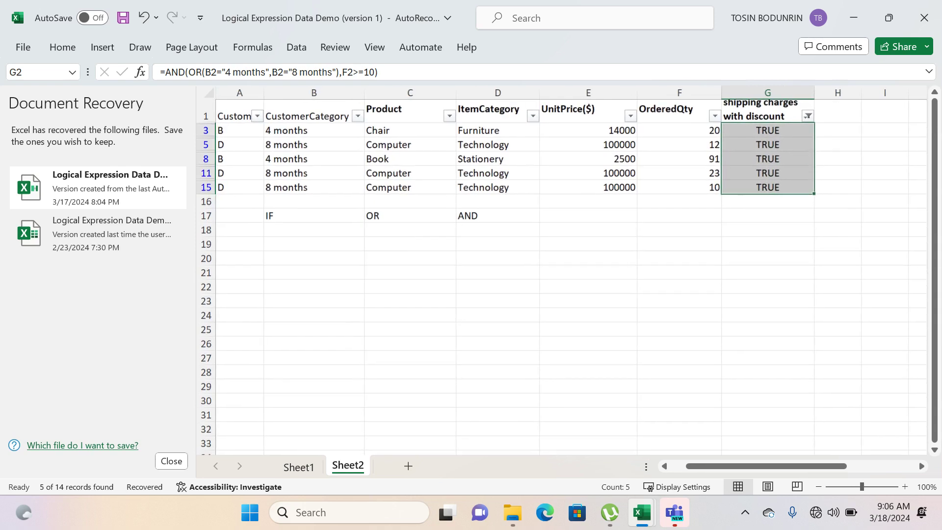
scroll(561, 270, "left", 1)
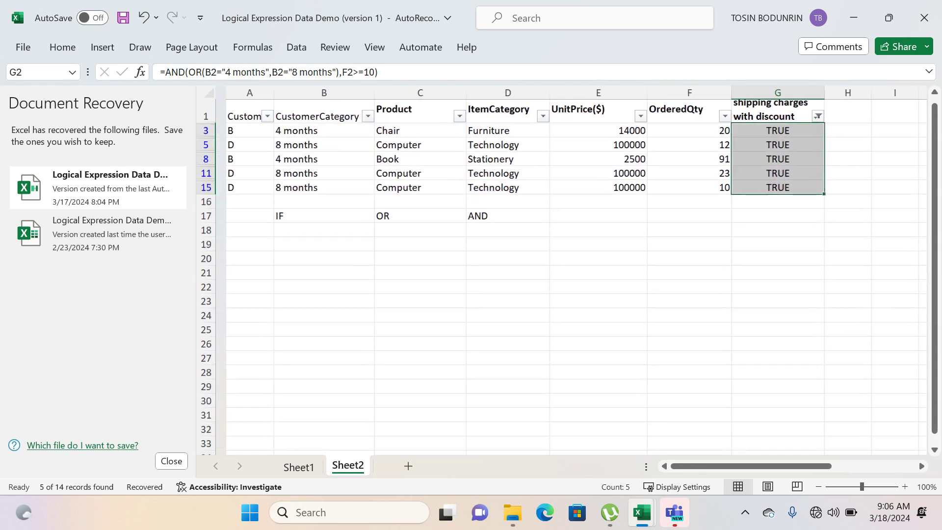
scroll(560, 270, "right", 1)
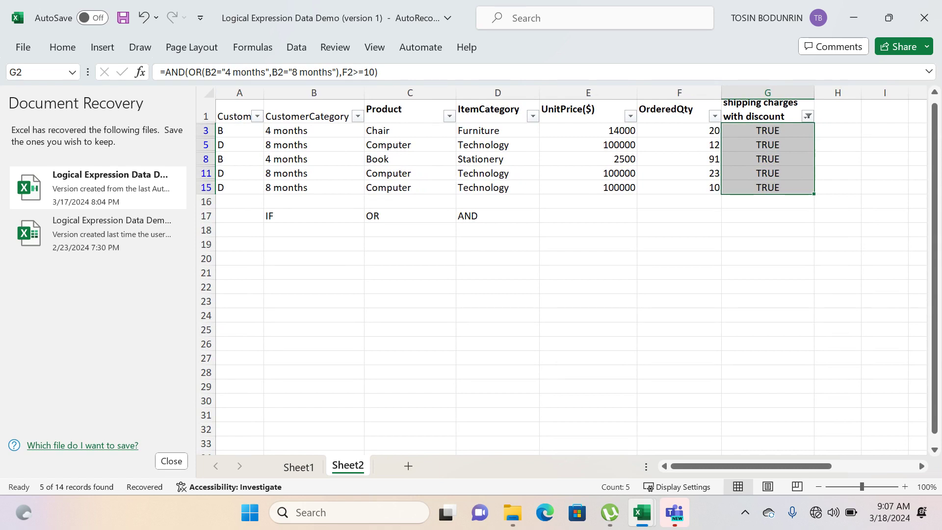
scroll(562, 277, "up", 1)
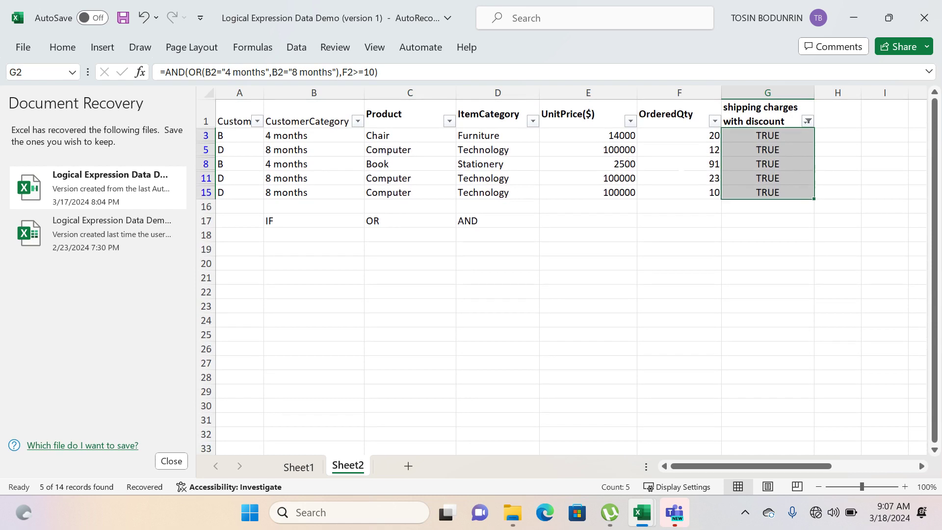
scroll(681, 171, "right", 3)
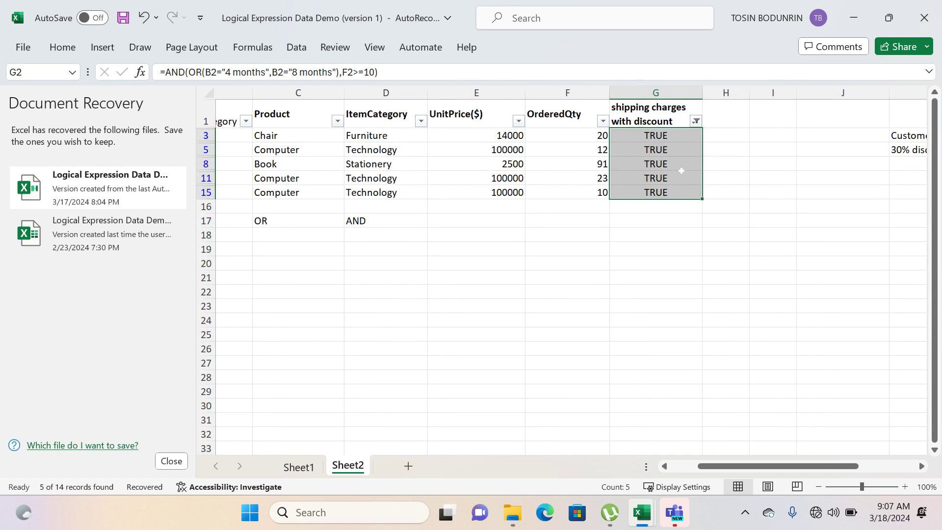
scroll(682, 171, "right", 4)
scroll(682, 171, "left", 3)
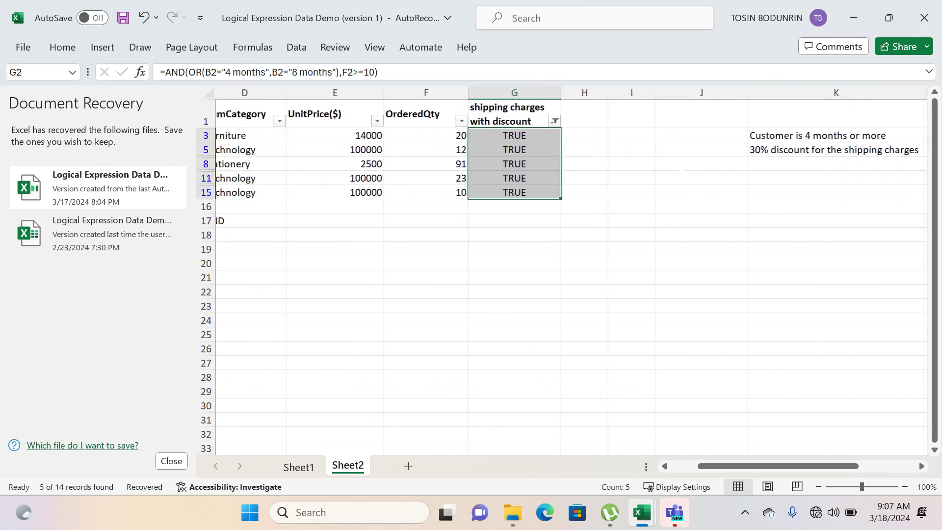
scroll(682, 171, "left", 3)
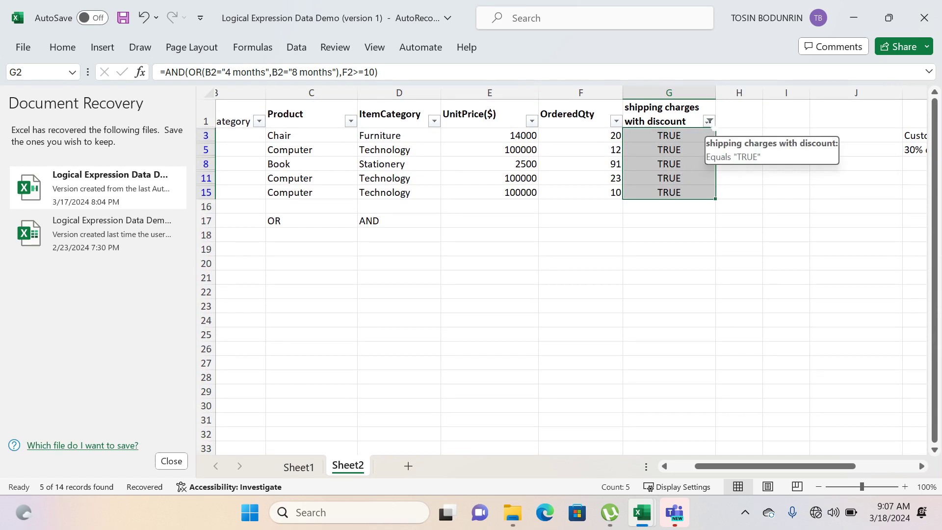
- Clear the TRUE filter from the shipping charges with discount column and review the full conditions in column K
left_click(710, 121)
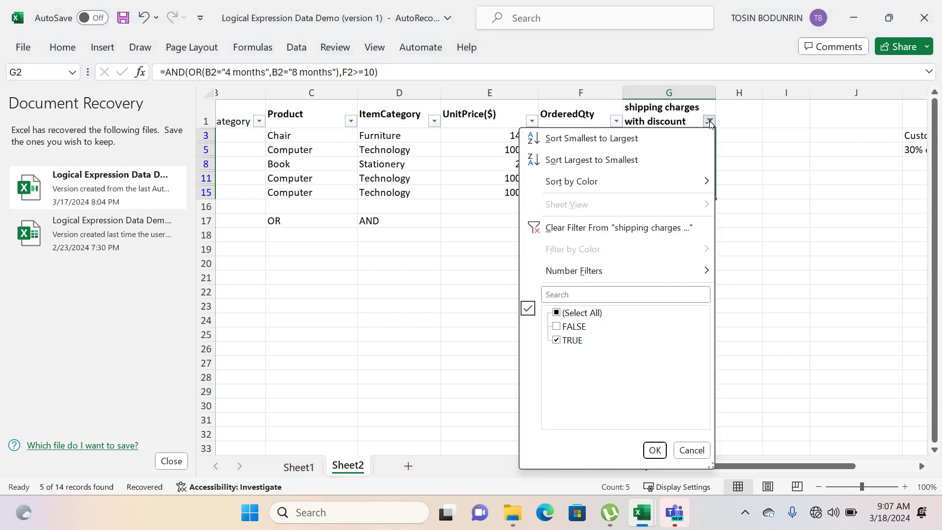
left_click(647, 229)
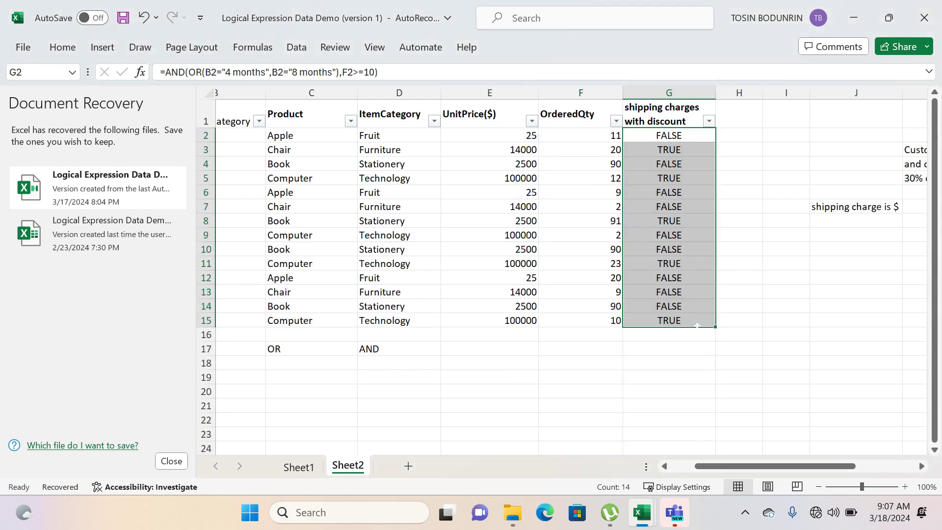
scroll(648, 229, "right", 3)
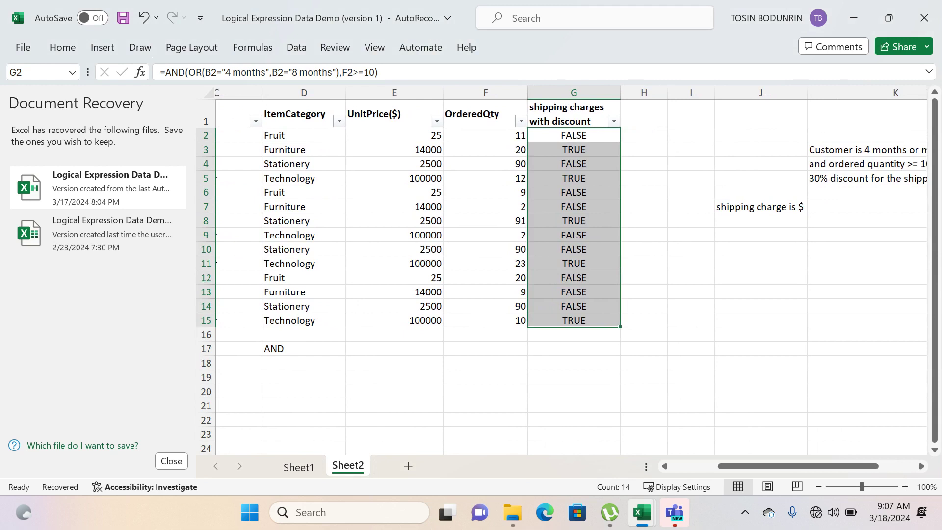
scroll(583, 262, "right", 1)
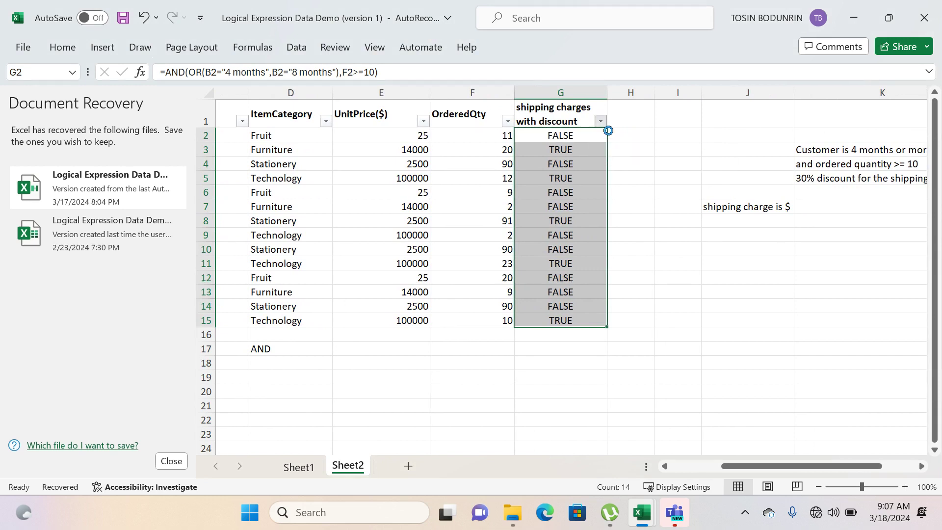
- Filter the shipping charges with discount column to TRUE once more, and remove that filter again
left_click(600, 121)
left_click(448, 328)
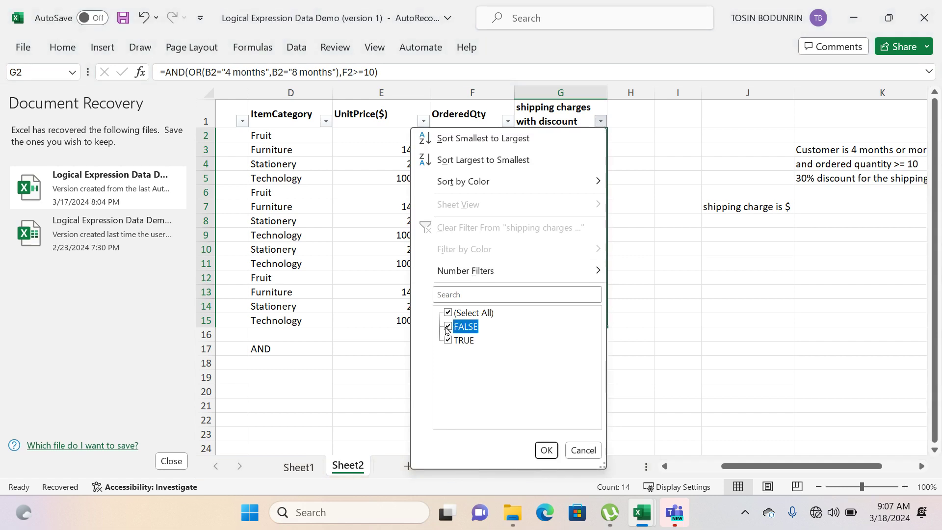
left_click(546, 450)
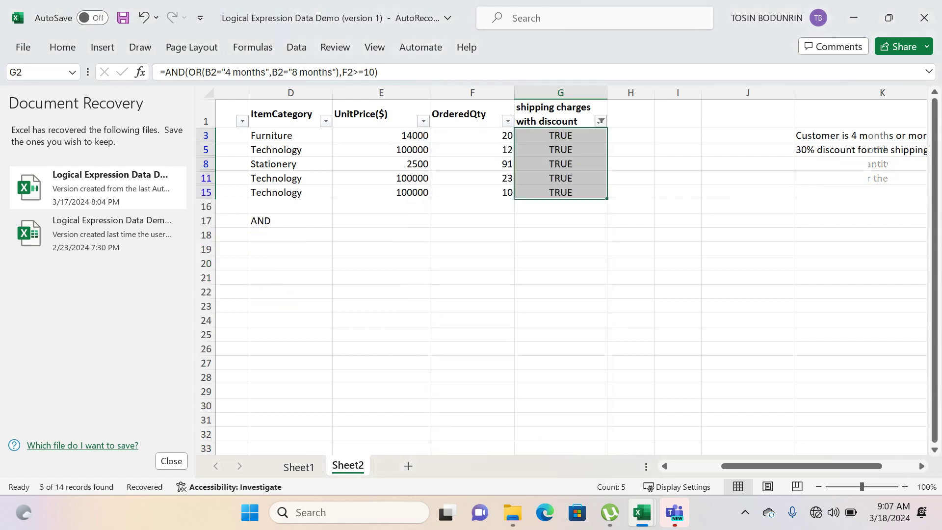
left_click(560, 306)
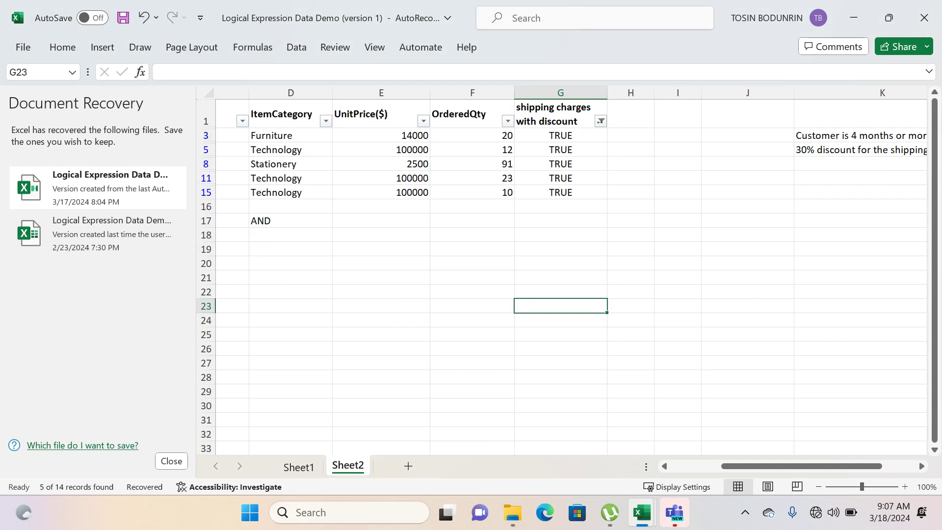
left_click(601, 121)
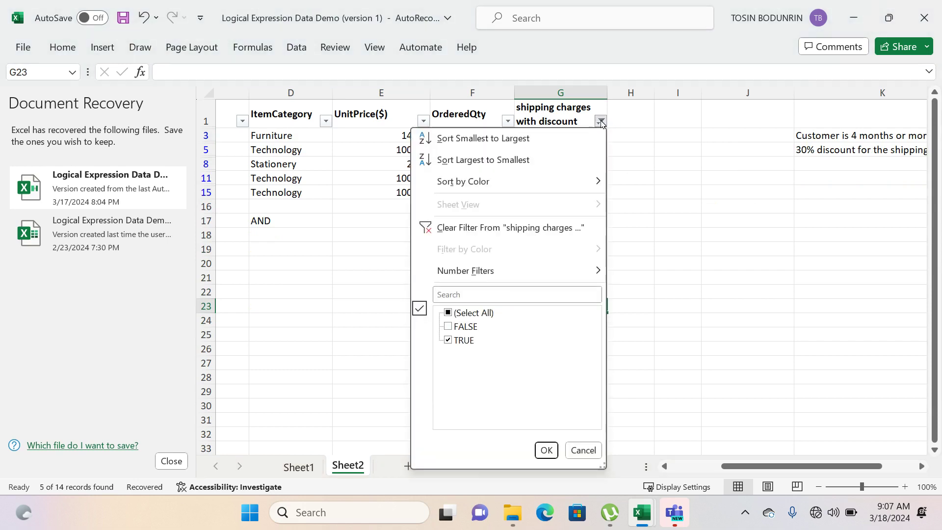
left_click(545, 228)
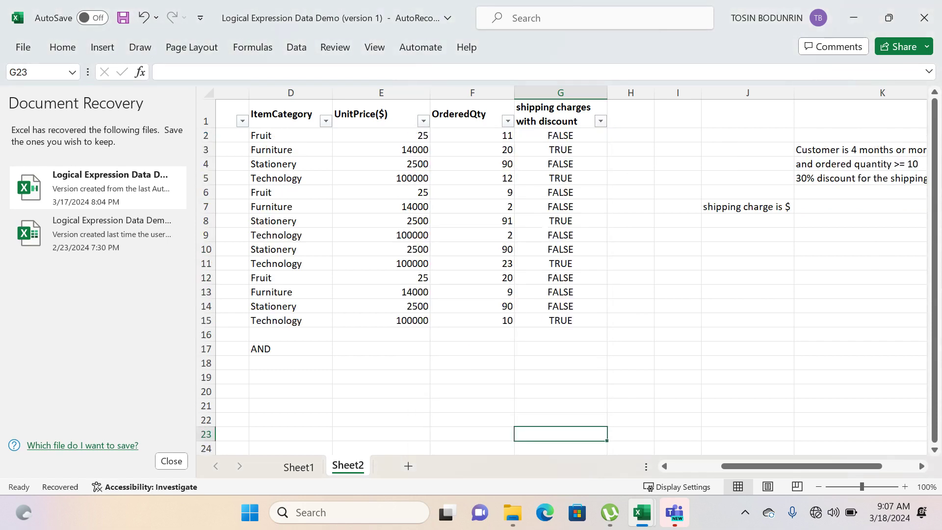
- Examine the AND formula in G2 alongside the discount conditions in K3:K5 and the shipping charge in K7
scroll(571, 270, "right", 2)
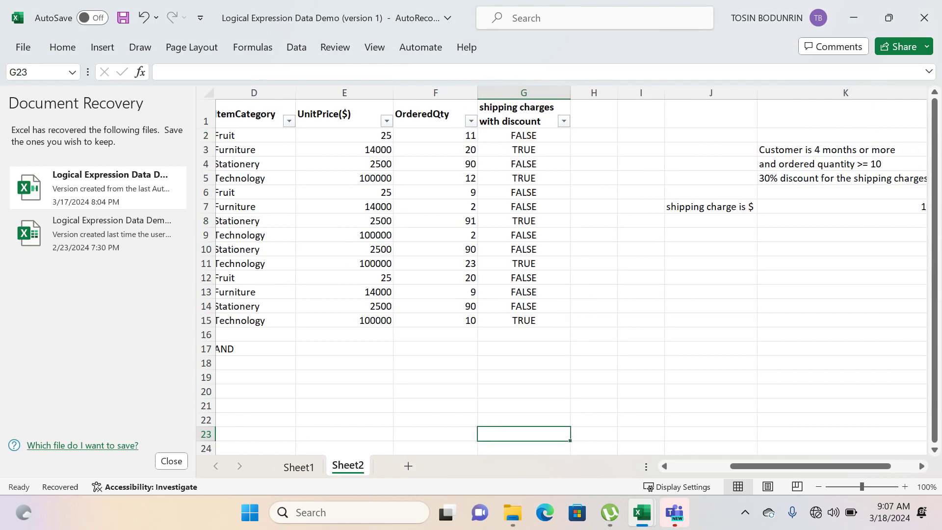
scroll(571, 270, "right", 1)
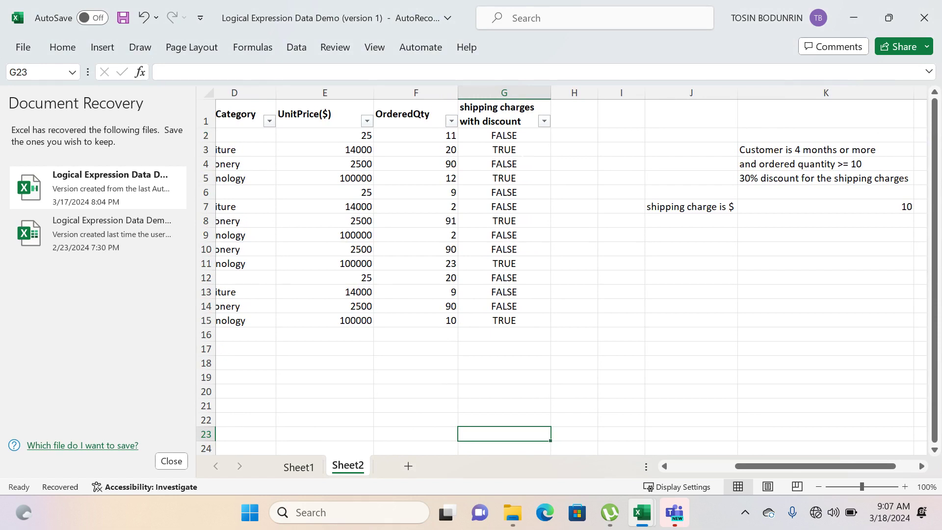
left_click(517, 138)
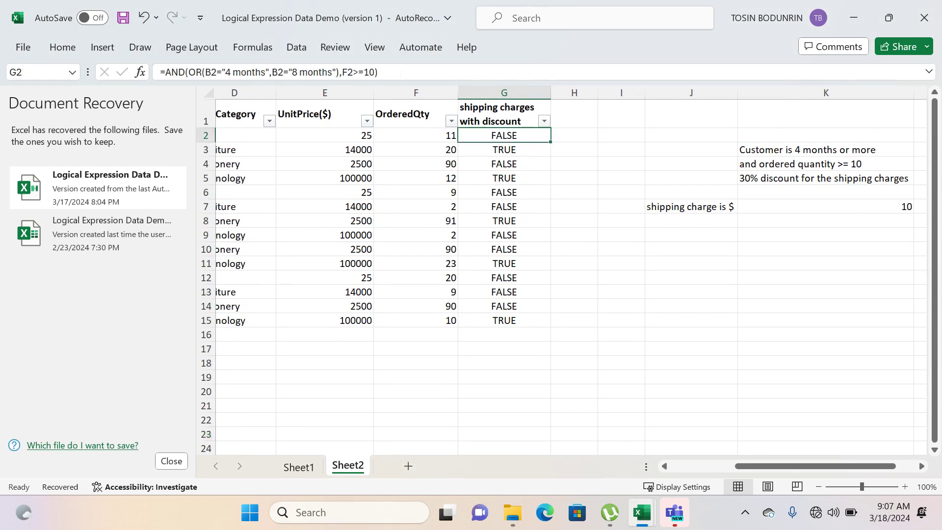
left_click_drag(379, 72, 165, 72)
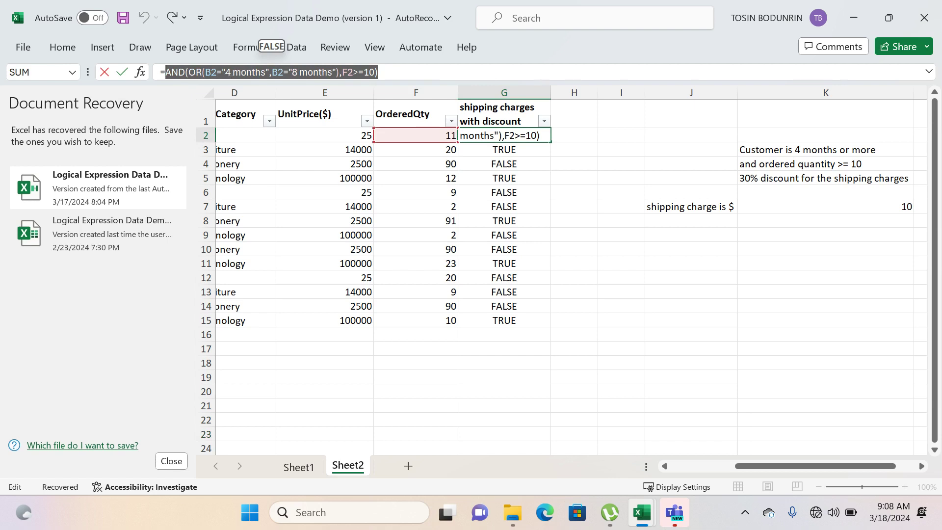
left_click(397, 74)
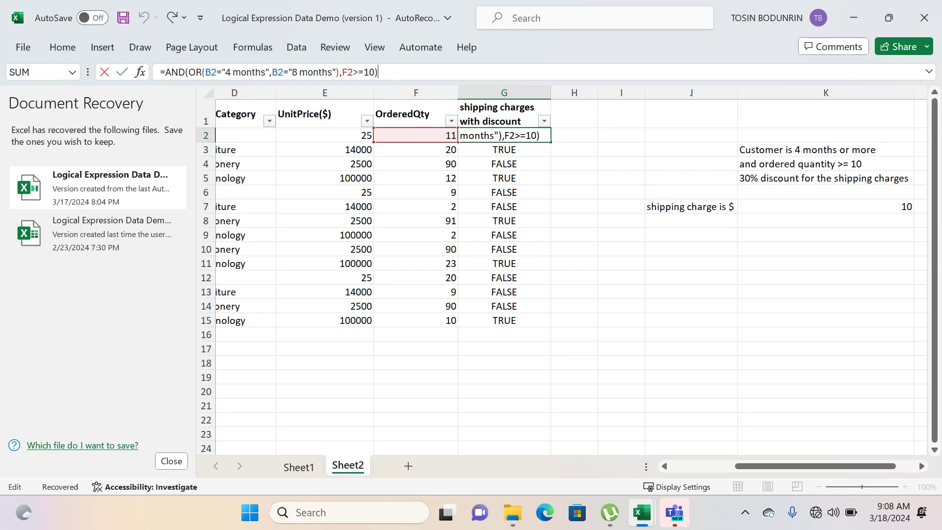
left_click_drag(397, 74, 165, 73)
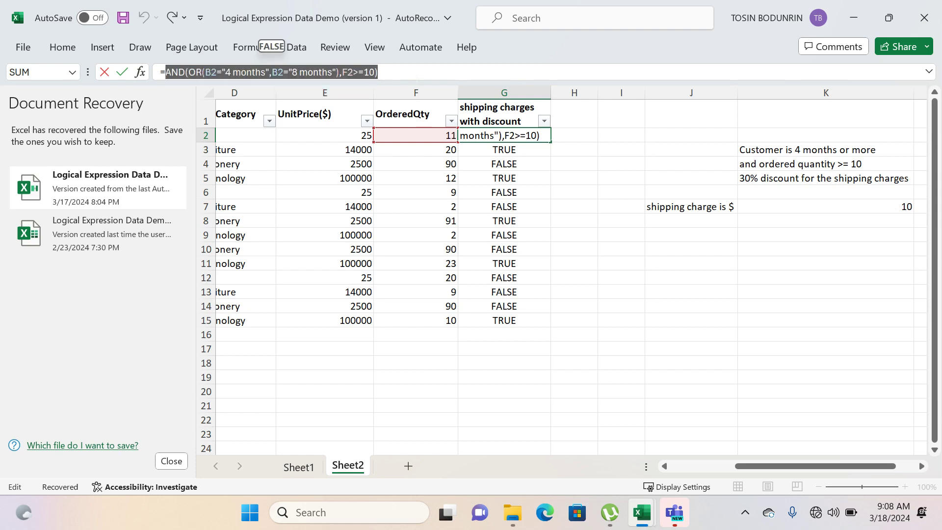
left_click(383, 72)
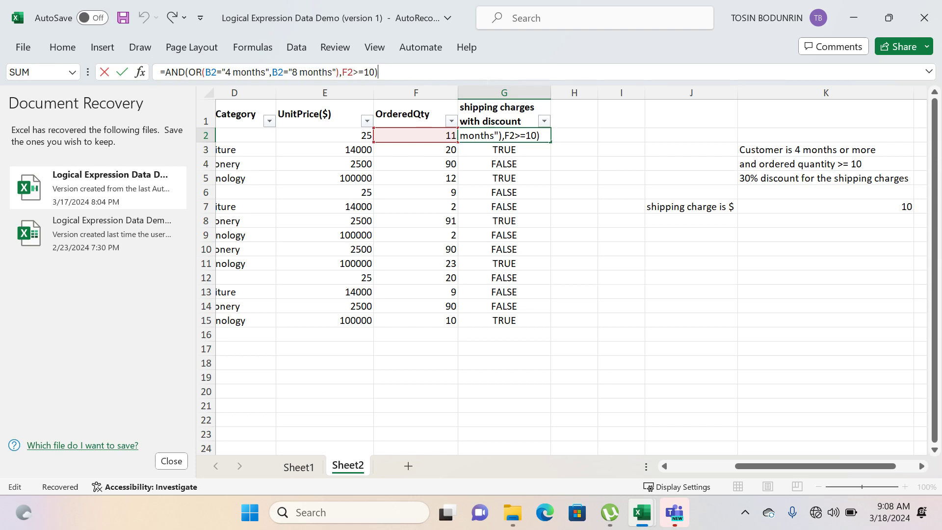
key("Return")
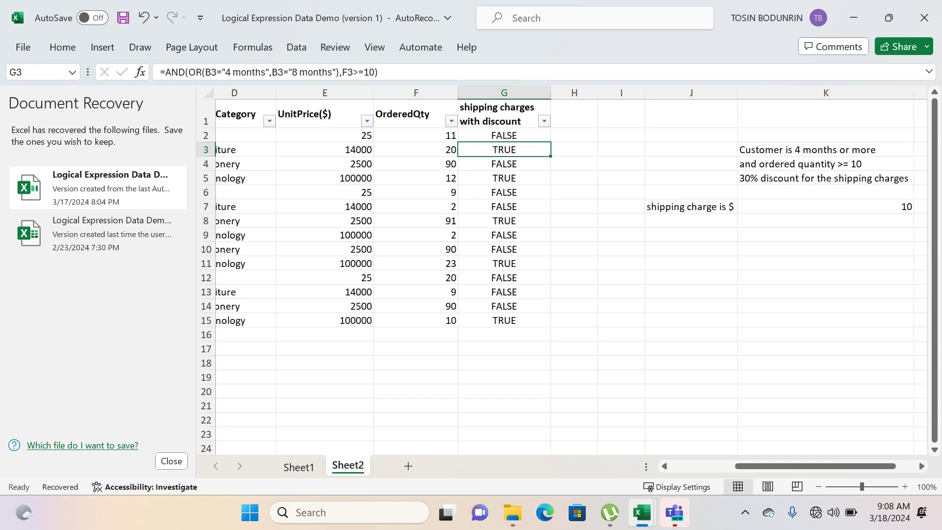
key("Up")
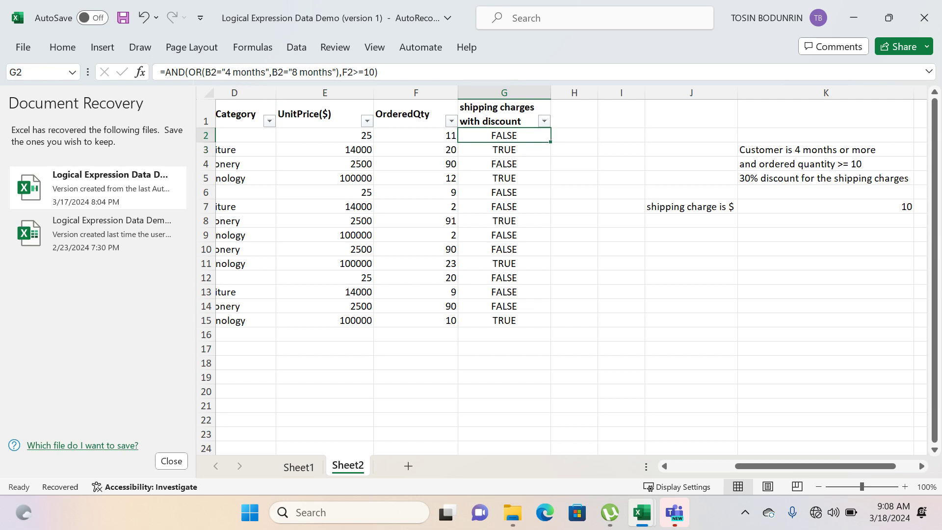
- Wrap the AND formula in G2 in an IF function as its logical test, followed by a comma for the next argument
left_click(166, 72)
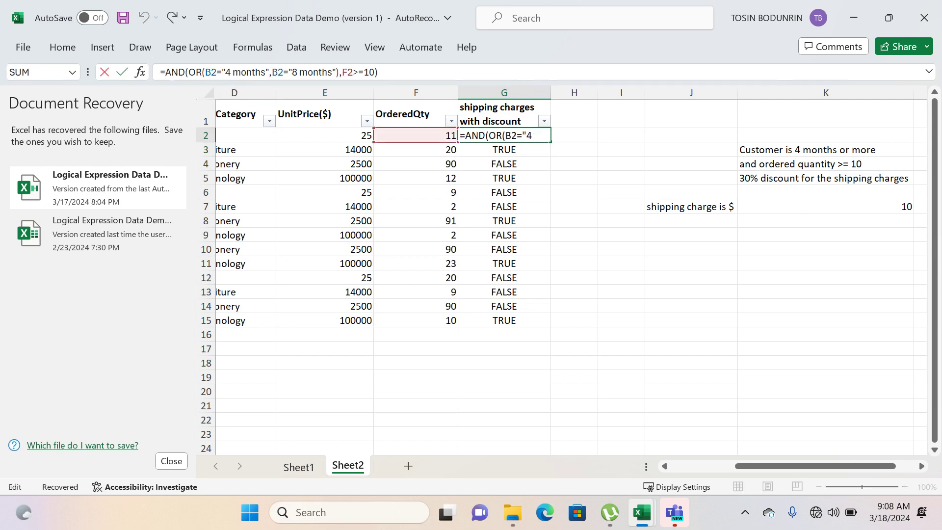
type("if")
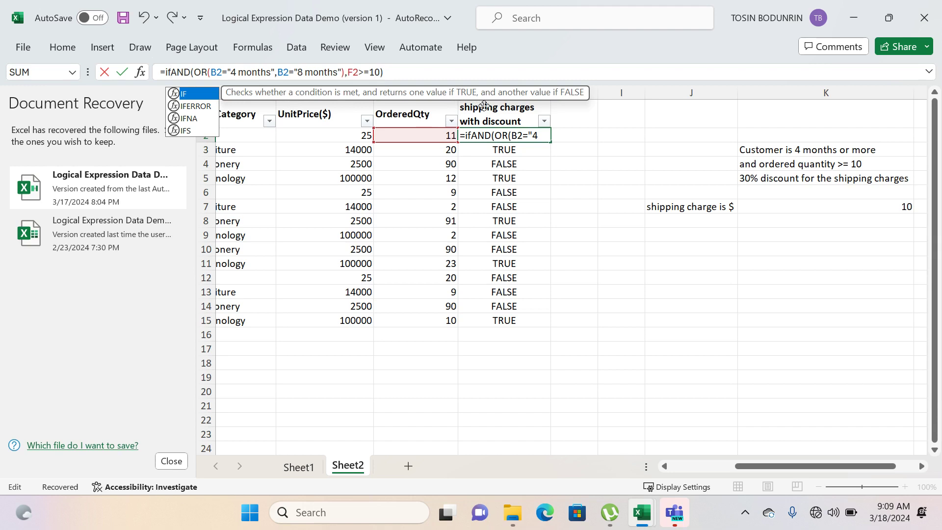
key("Tab")
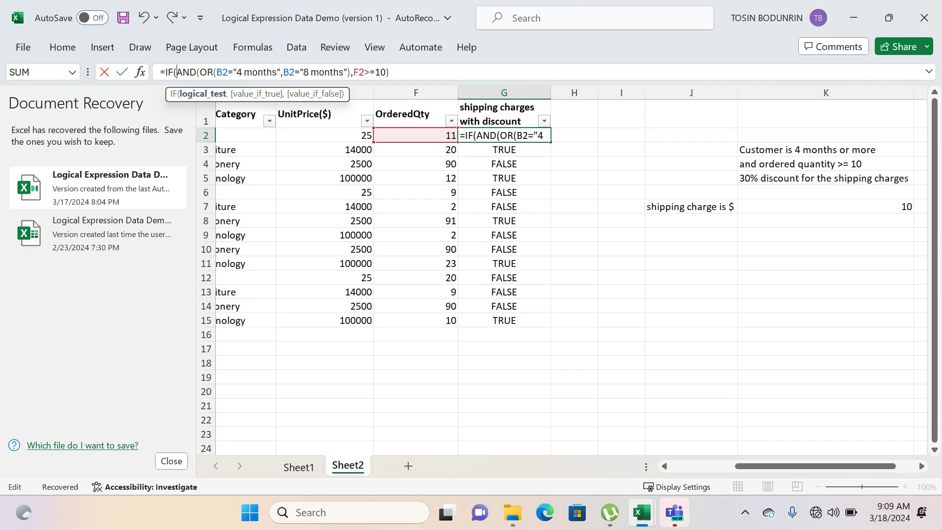
left_click_drag(391, 72, 178, 74)
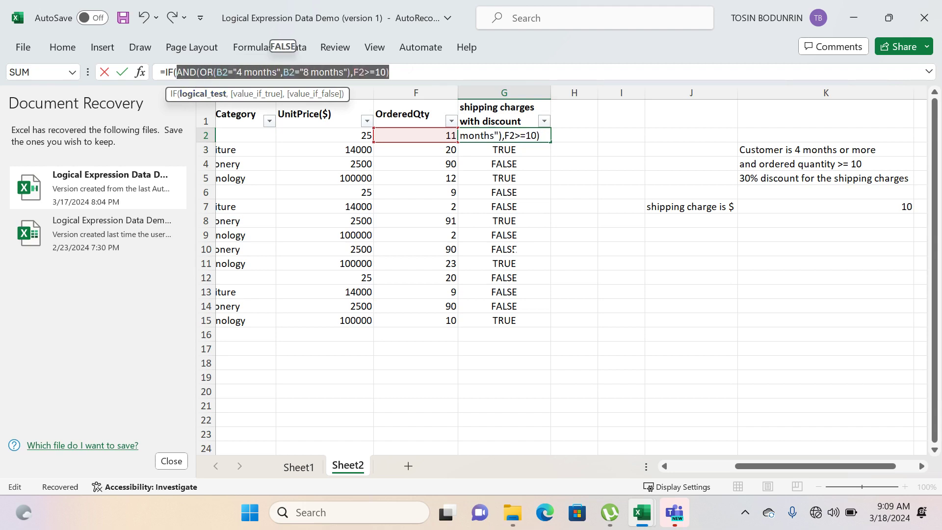
left_click(398, 72)
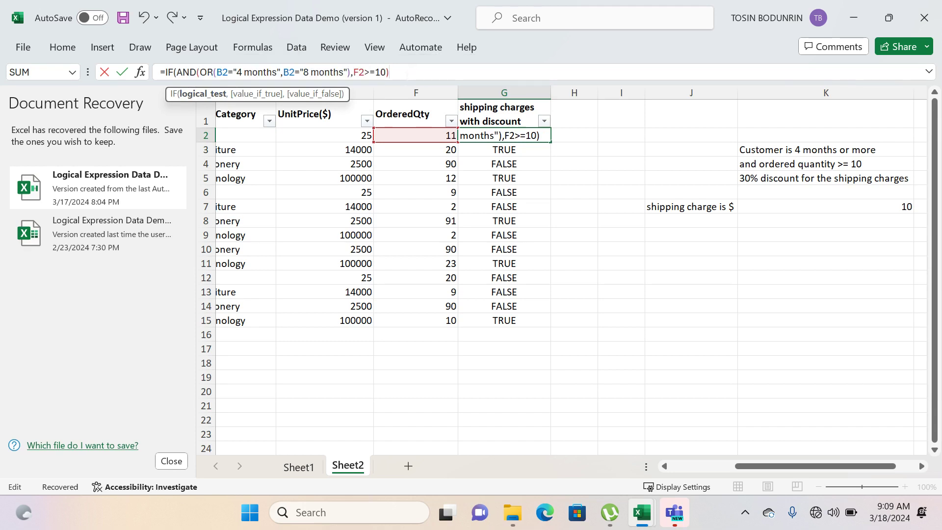
type(",")
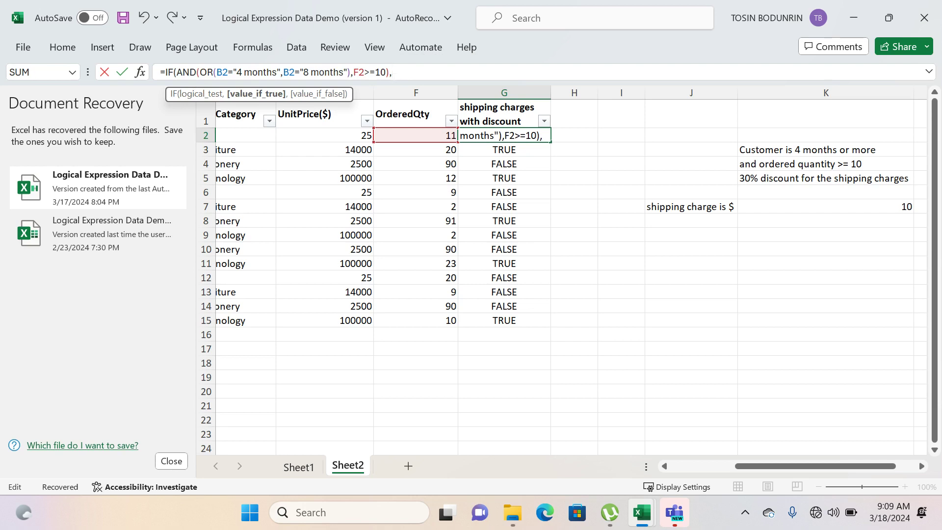
- Add 0.3*$K$7 as the value-if-true argument of the IF formula in G2, followed by a comma
left_click_drag(390, 74, 179, 73)
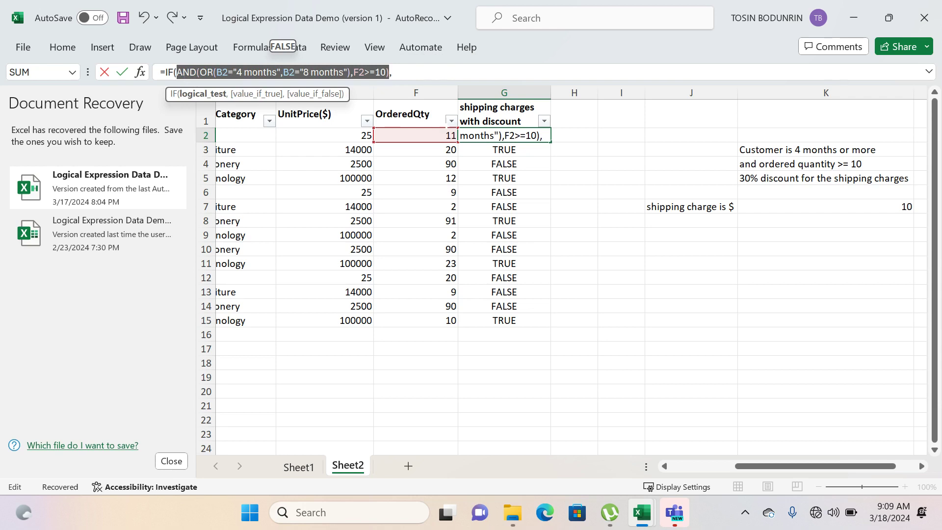
left_click(424, 73)
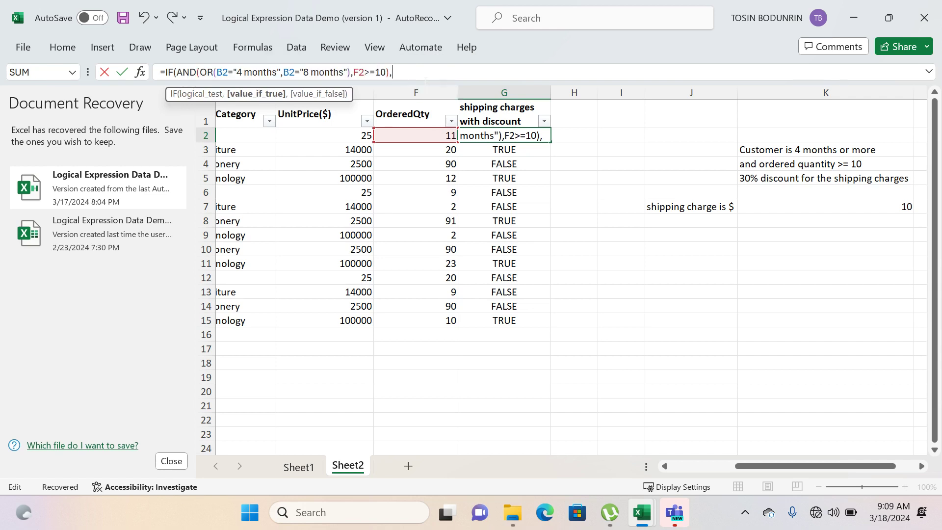
type("0.3*")
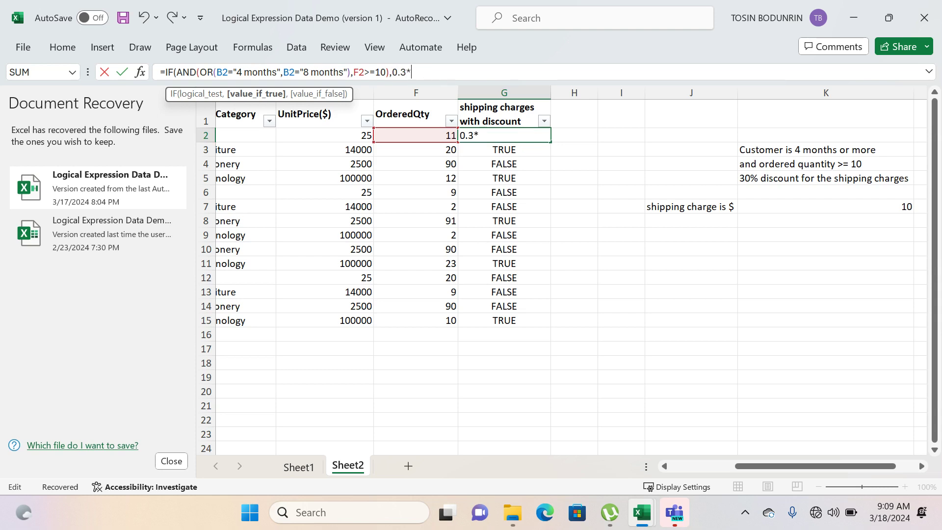
left_click(819, 208)
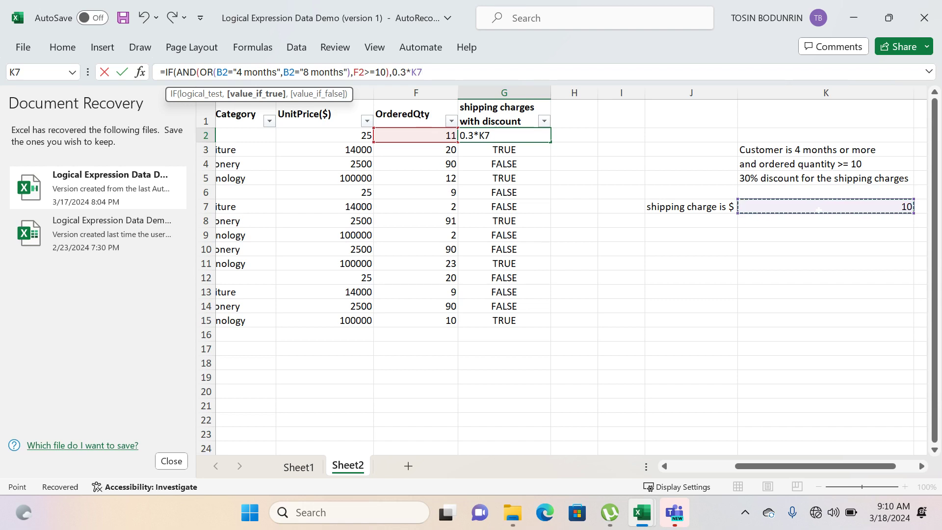
key("F4")
type(",")
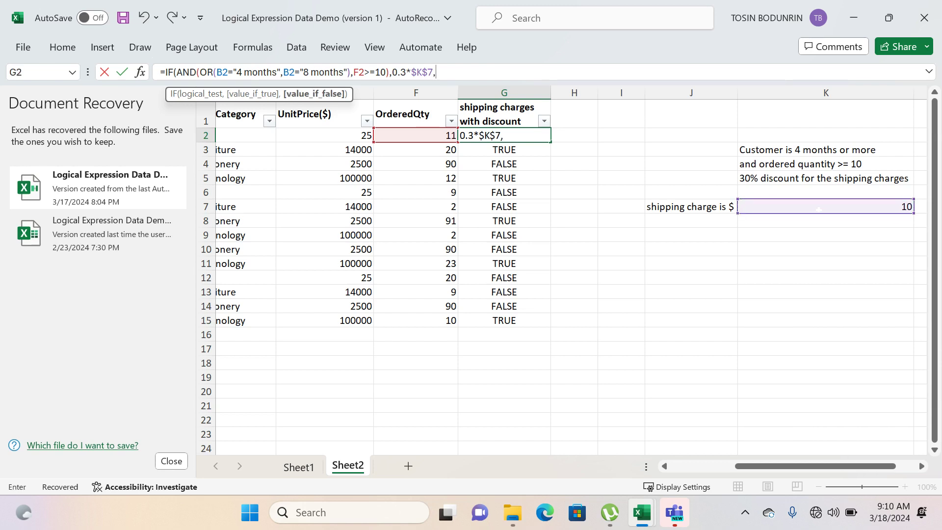
- Complete the IF formula in G2 with $K$7 as the value if false, and fill it down to G15
left_click(878, 208)
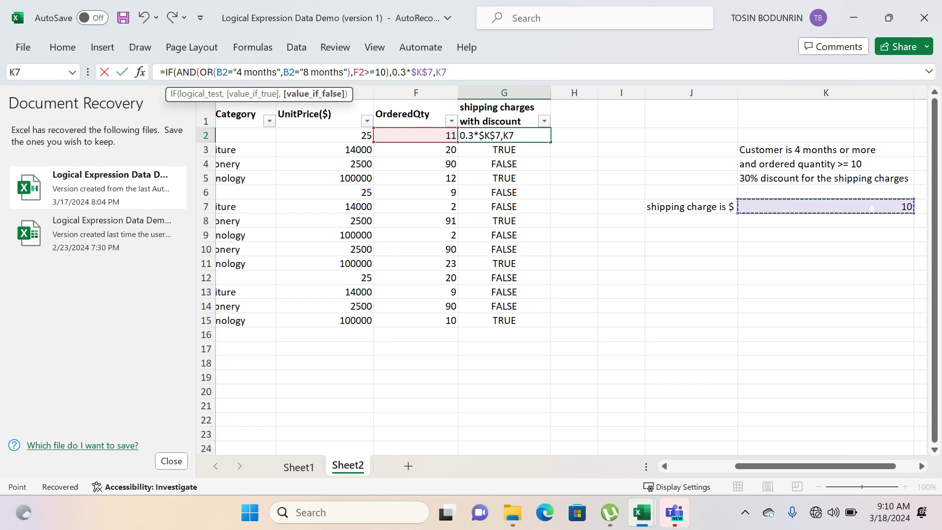
key("F4")
type(")")
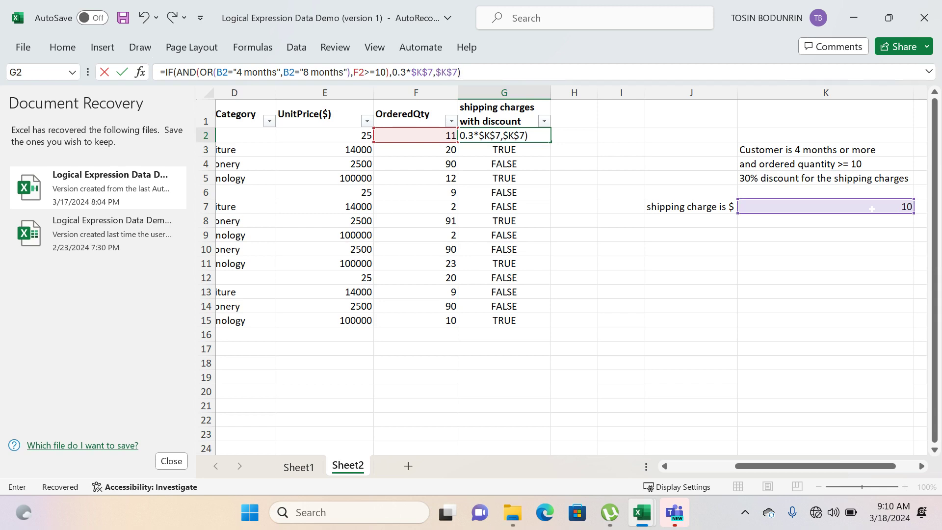
key("Return")
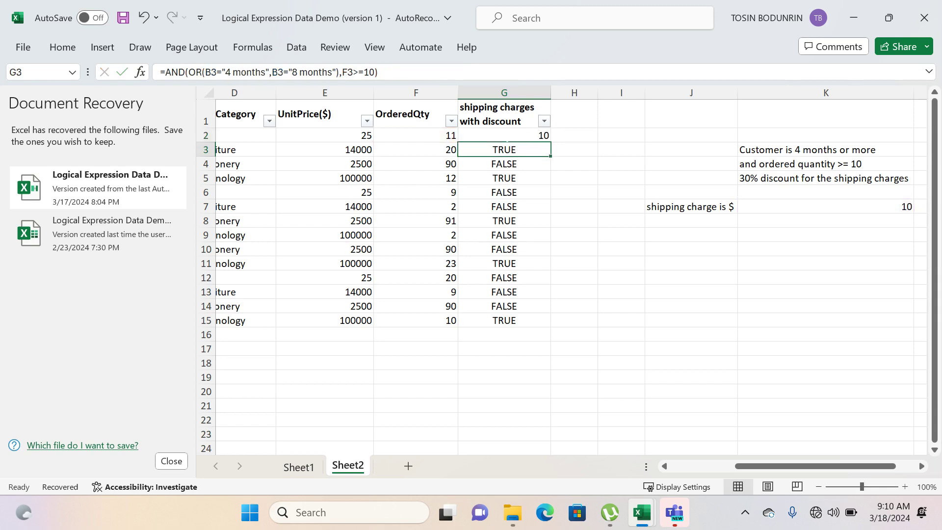
key("Up")
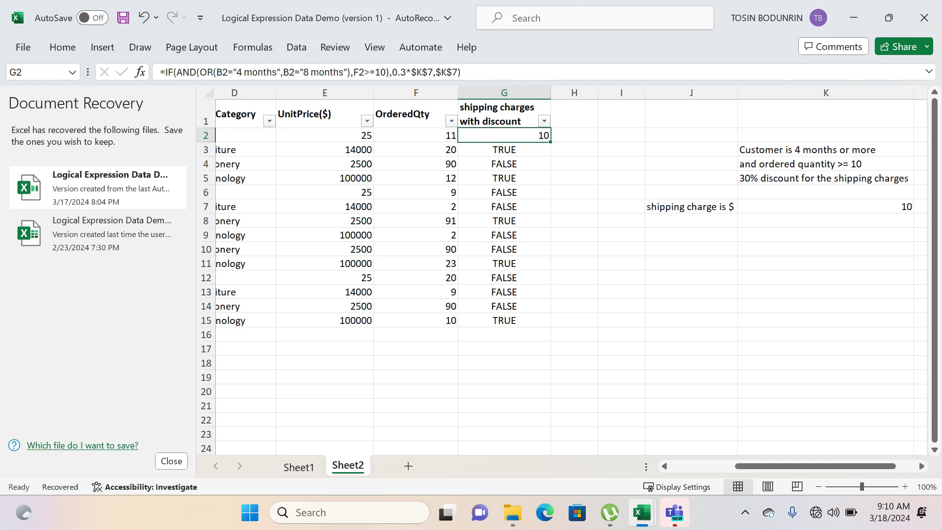
double_click(550, 142)
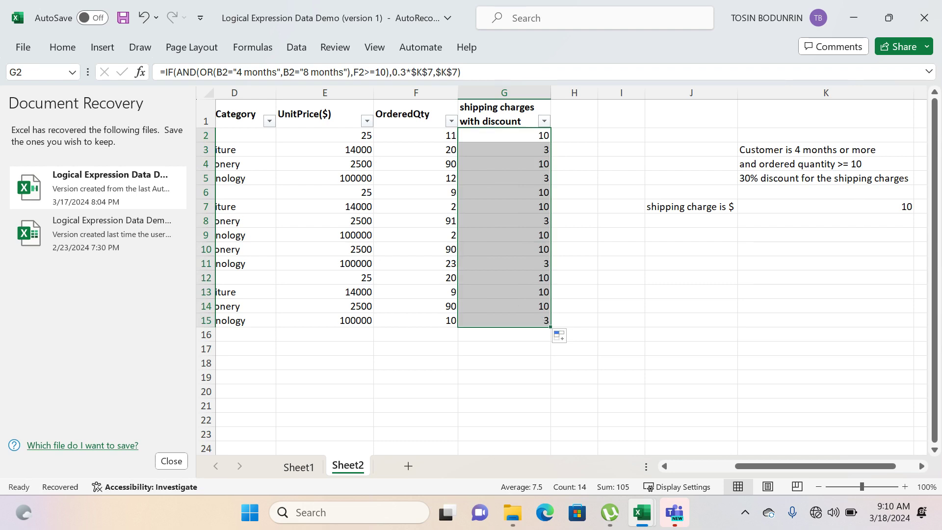
- Change the shipping charge in K7 to 20 and review the shipping charges with discount beside the customer categories
left_click(856, 208)
scroll(856, 212, "right", 2)
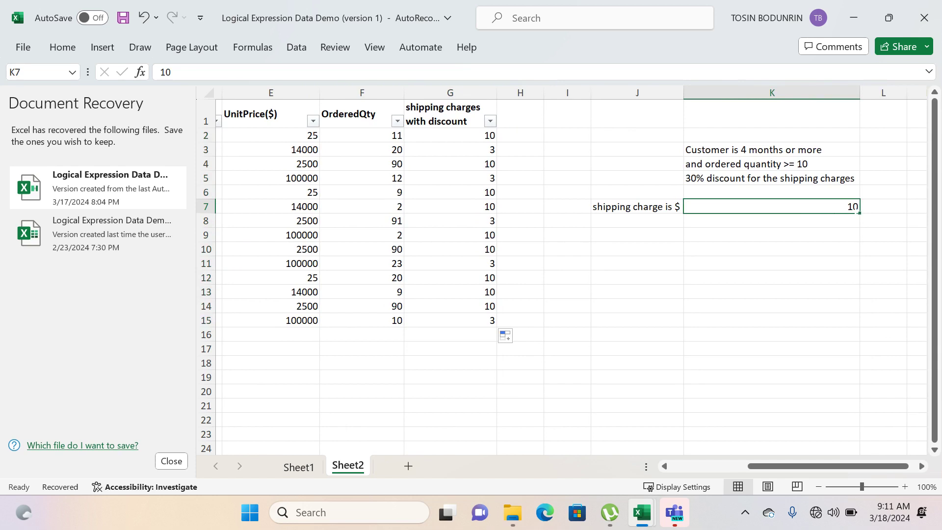
type("20")
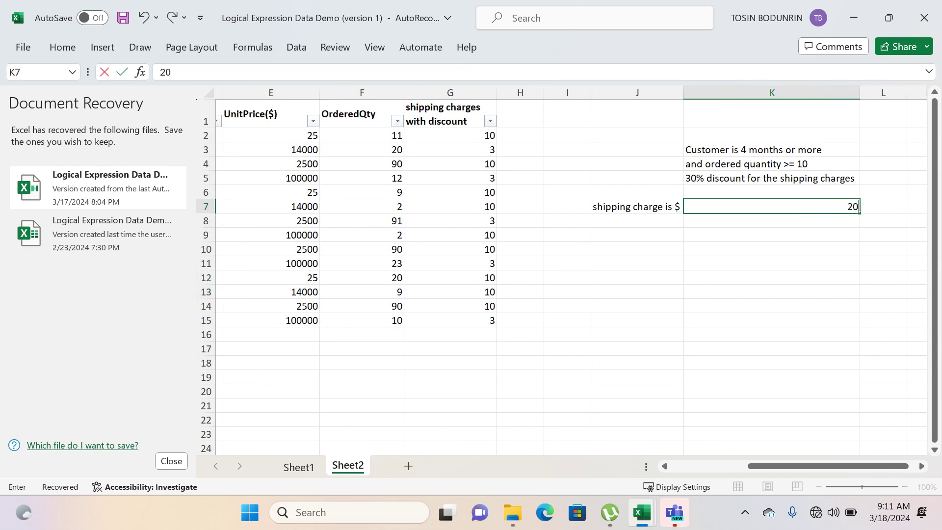
left_click(785, 321)
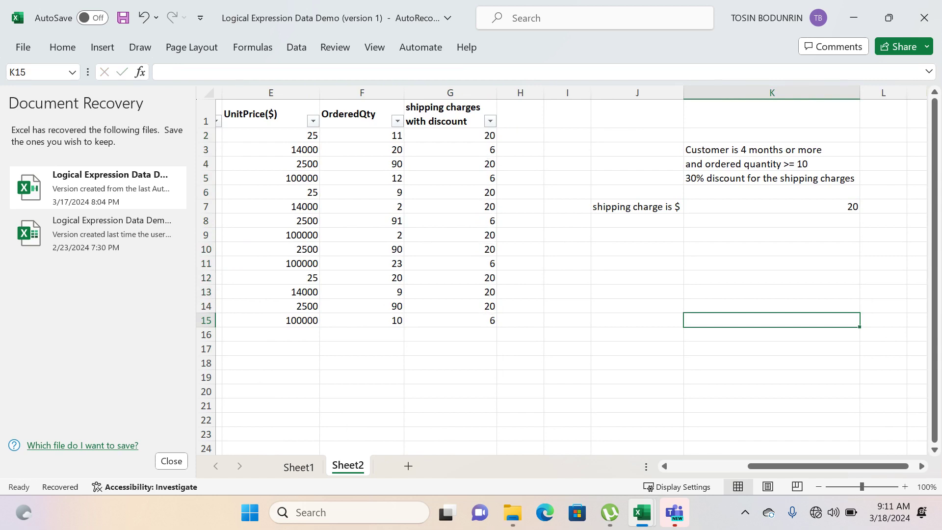
left_click_drag(759, 469, 672, 472)
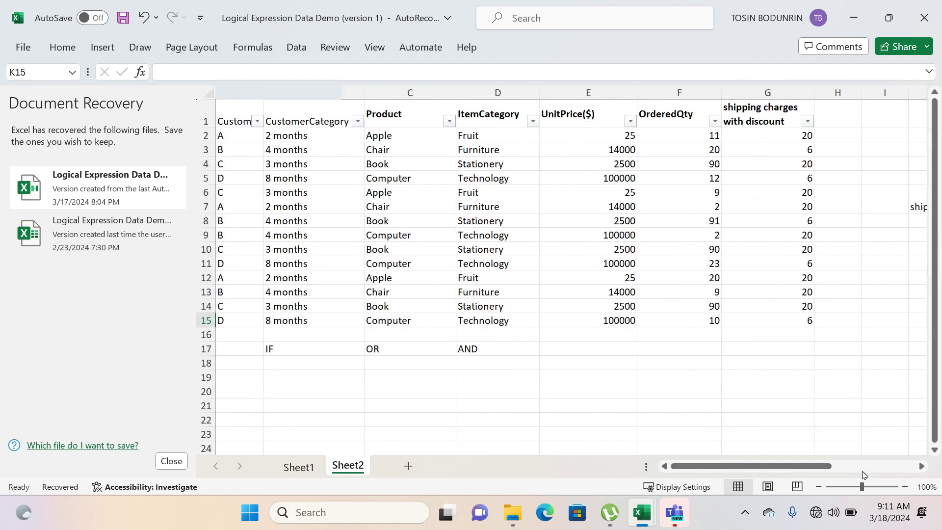